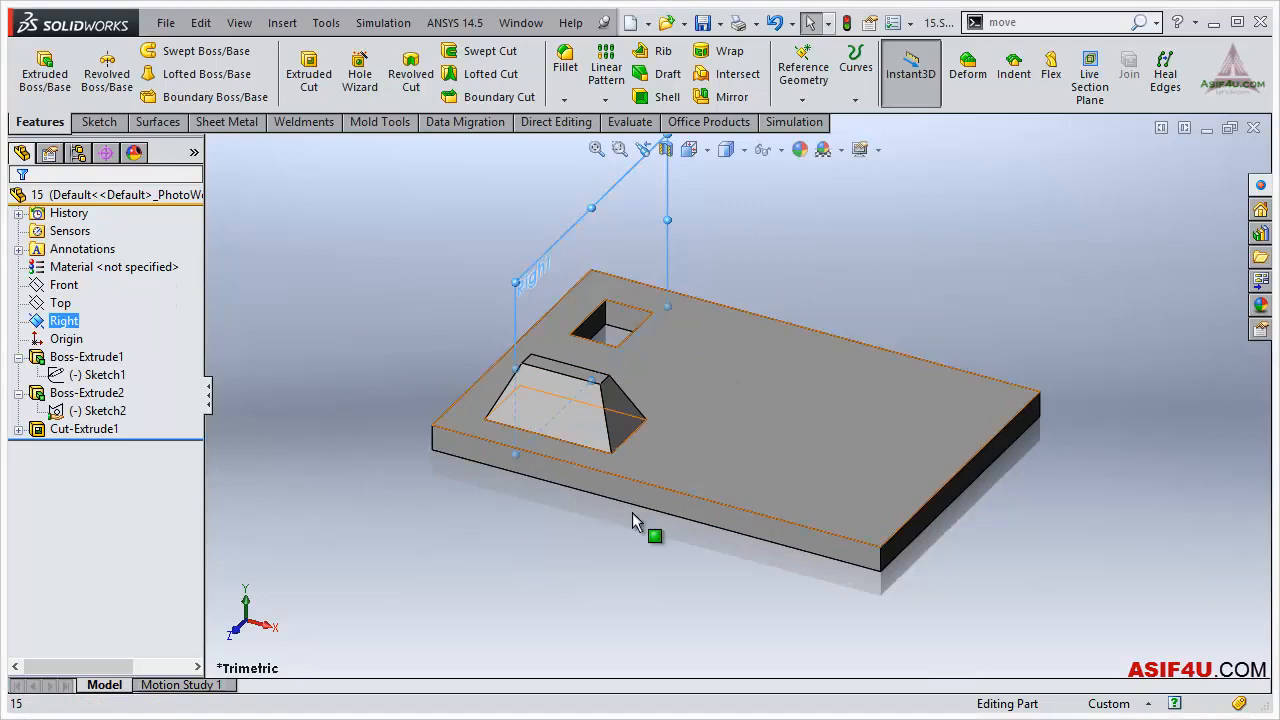
middle_drag(875, 292, 844, 302)
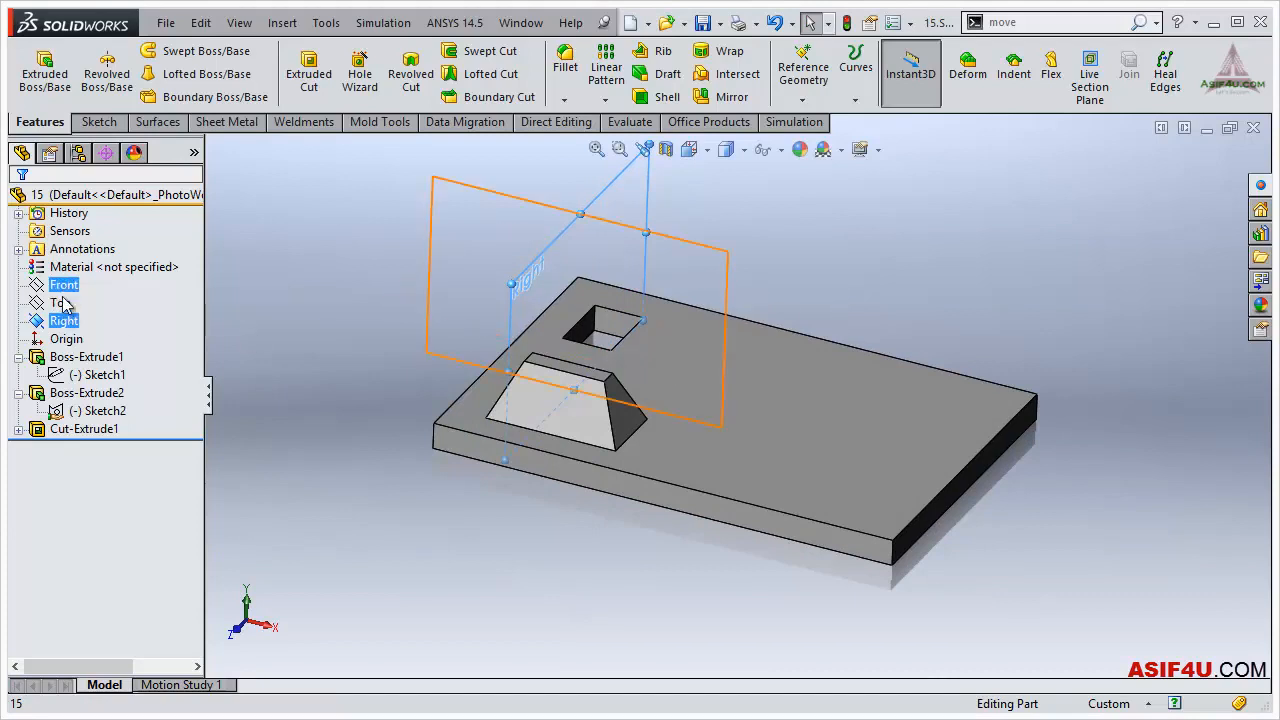
mouse_move(263, 294)
middle_down()
mouse_move(334, 289)
mouse_move(253, 292)
middle_up()
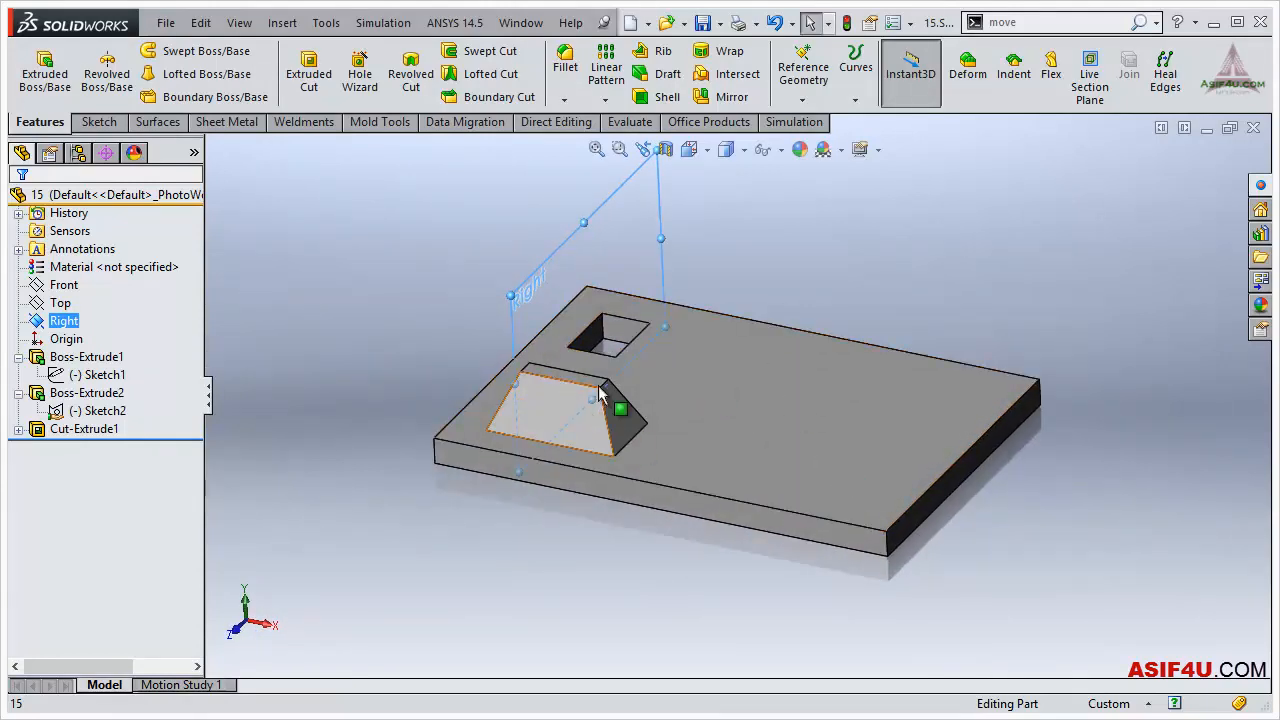
click(779, 291)
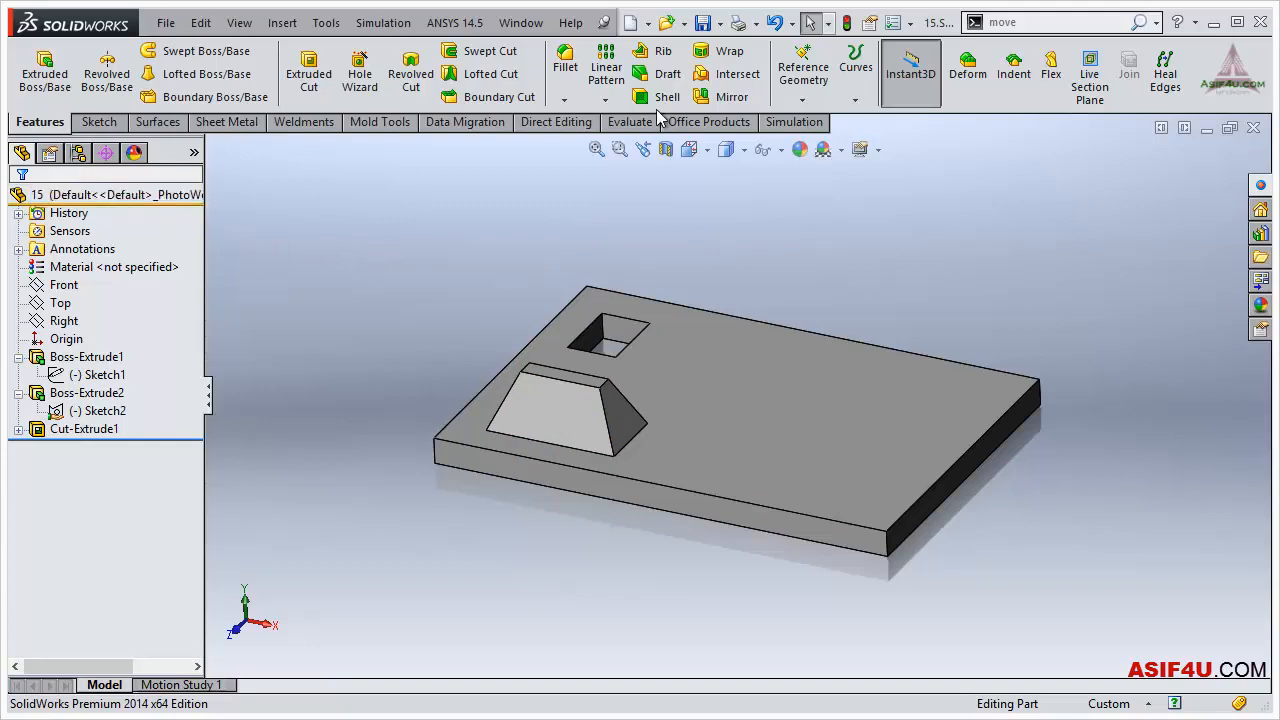
click(808, 101)
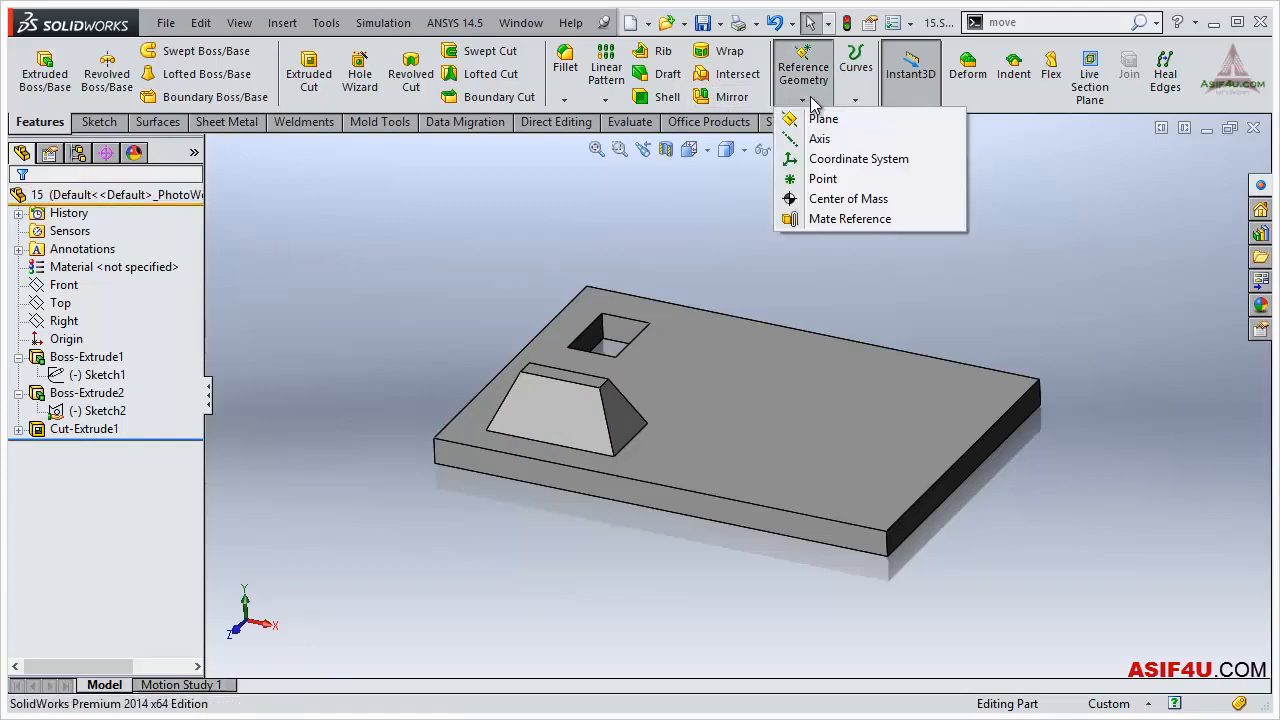
click(276, 26)
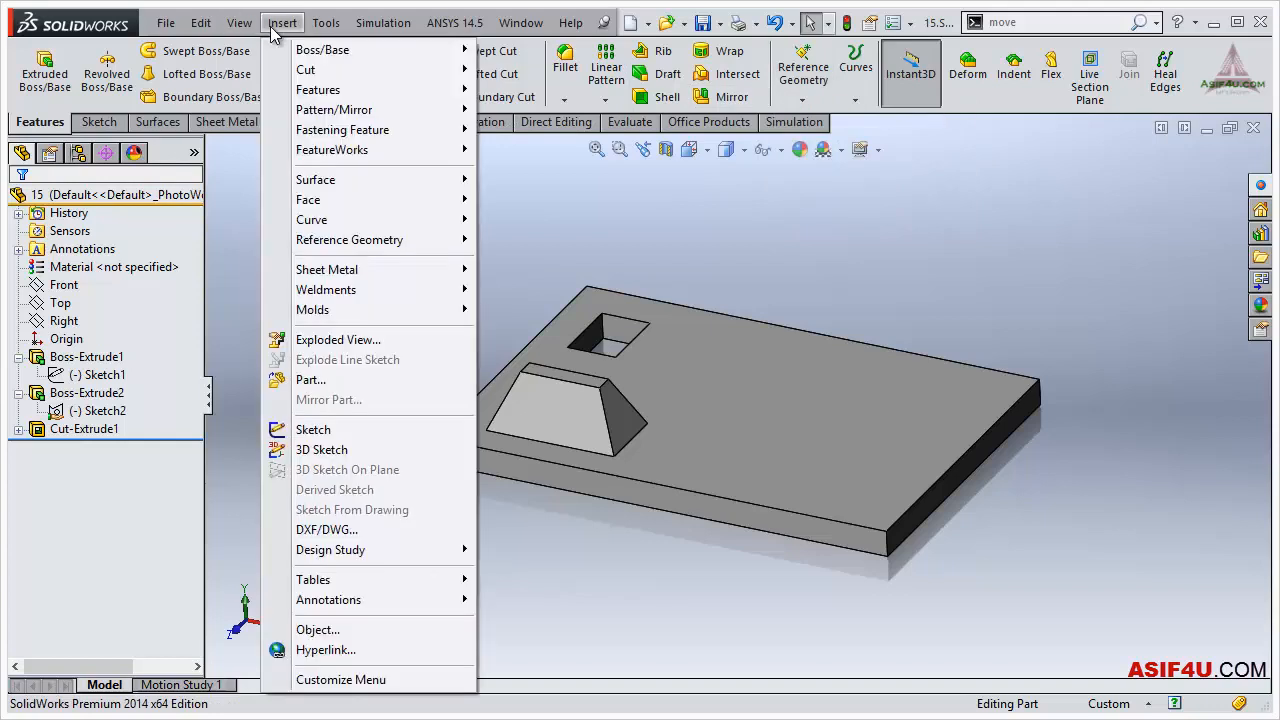
mouse_move(385, 240)
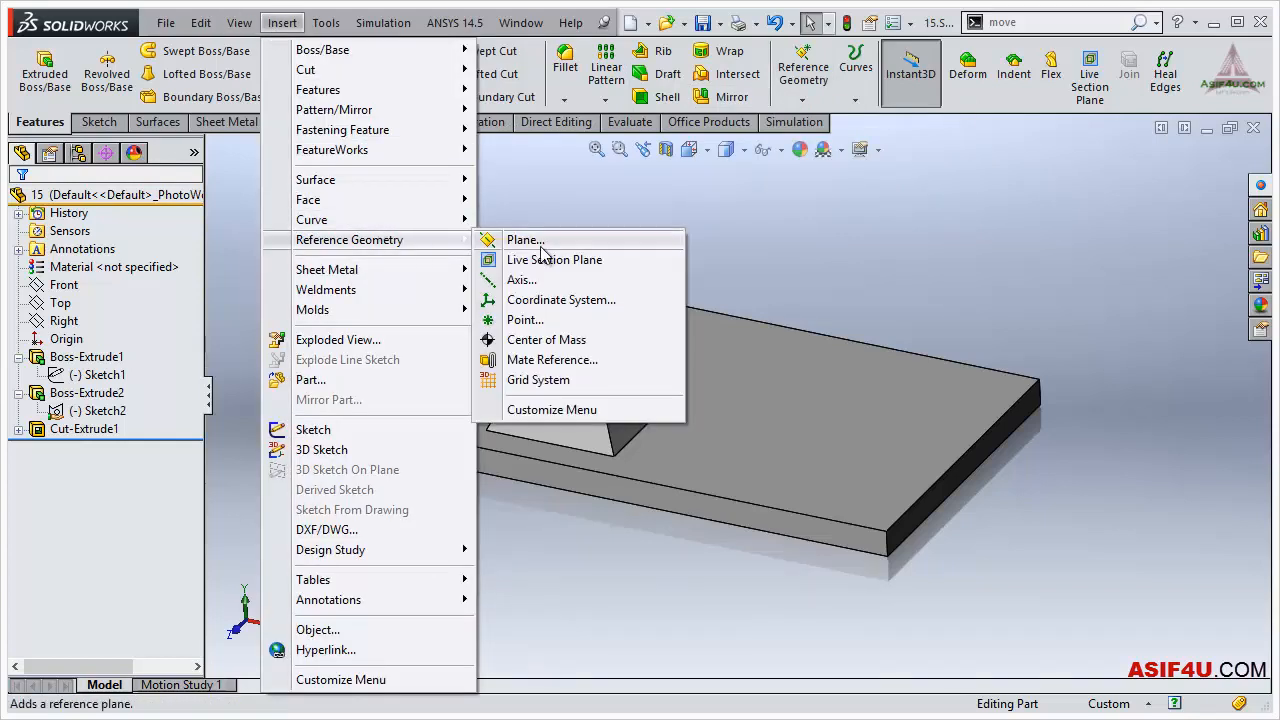
click(645, 215)
Step: Start a reference plane using the plate's short end face farthest from the tapered boss as the first reference
click(802, 101)
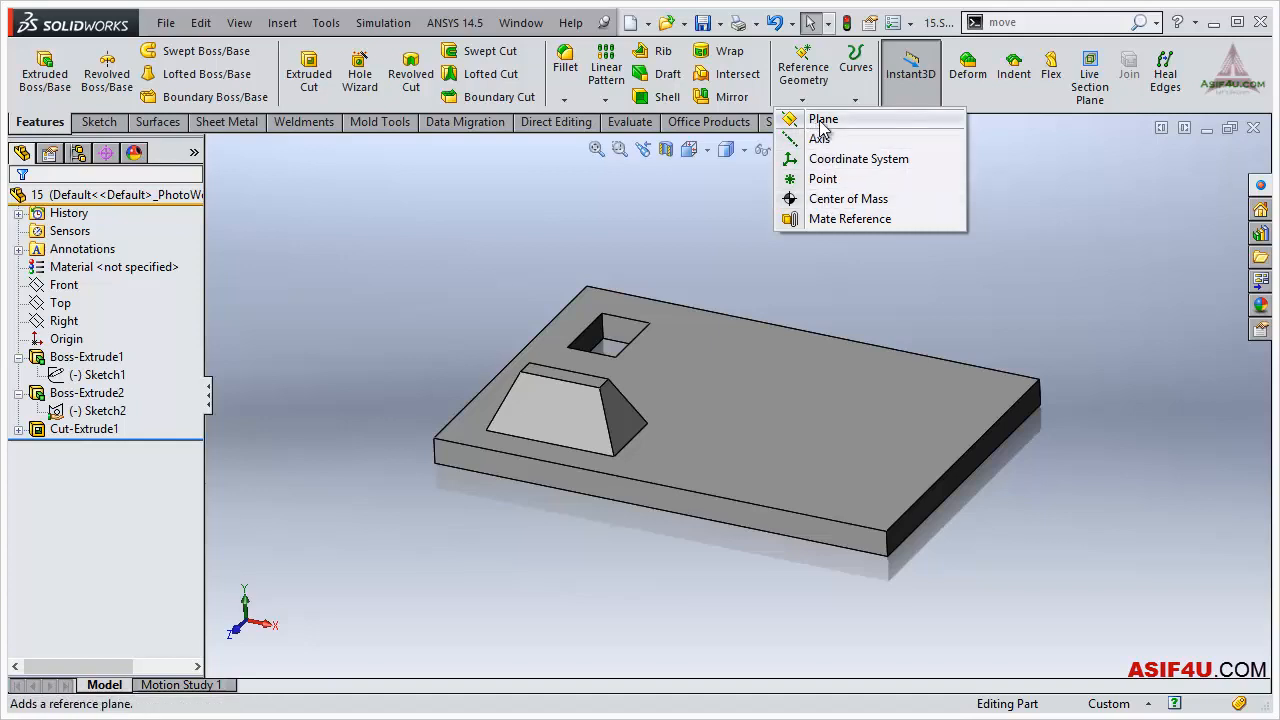
click(821, 120)
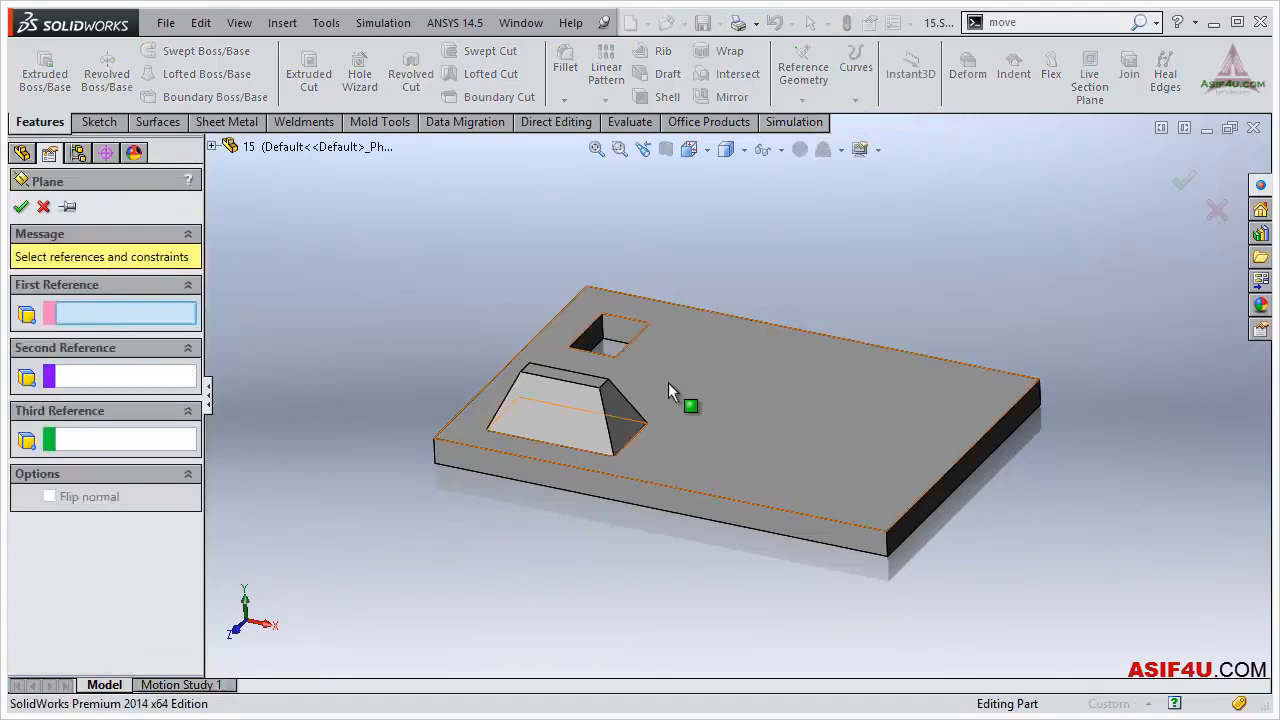
middle_drag(816, 271, 913, 300)
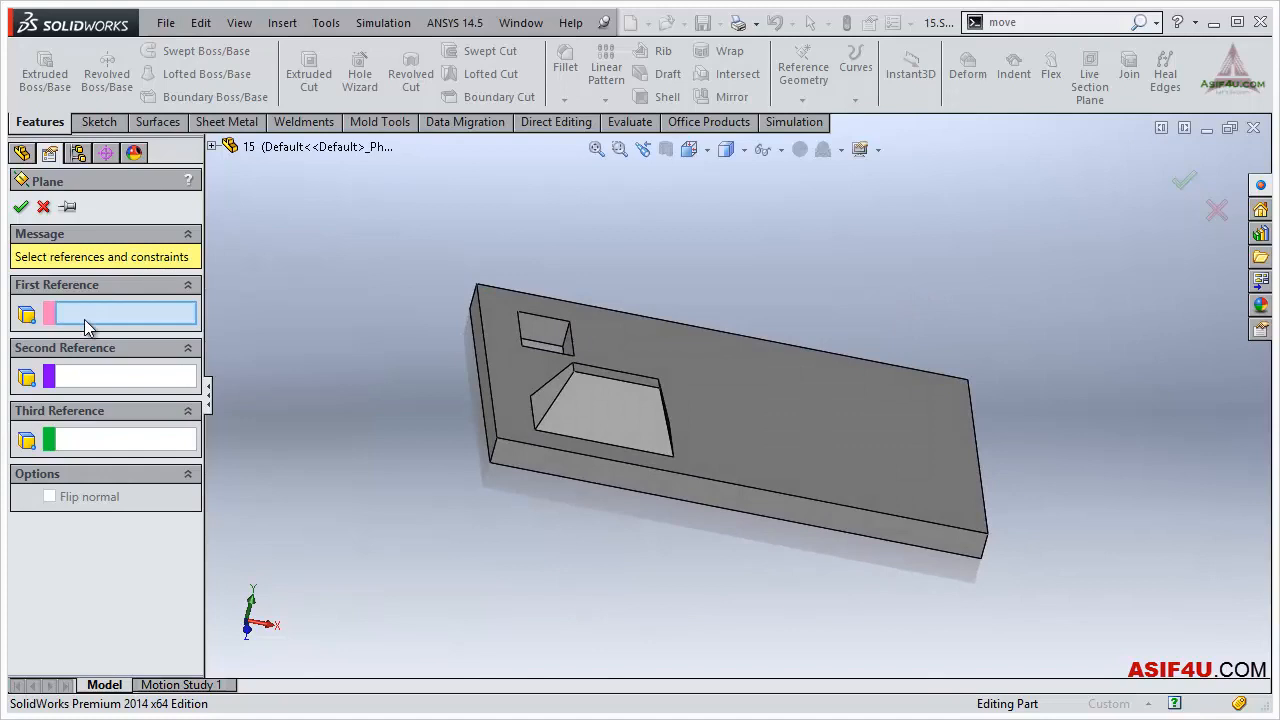
middle_drag(377, 323, 957, 445)
scroll(957, 445, down, 3)
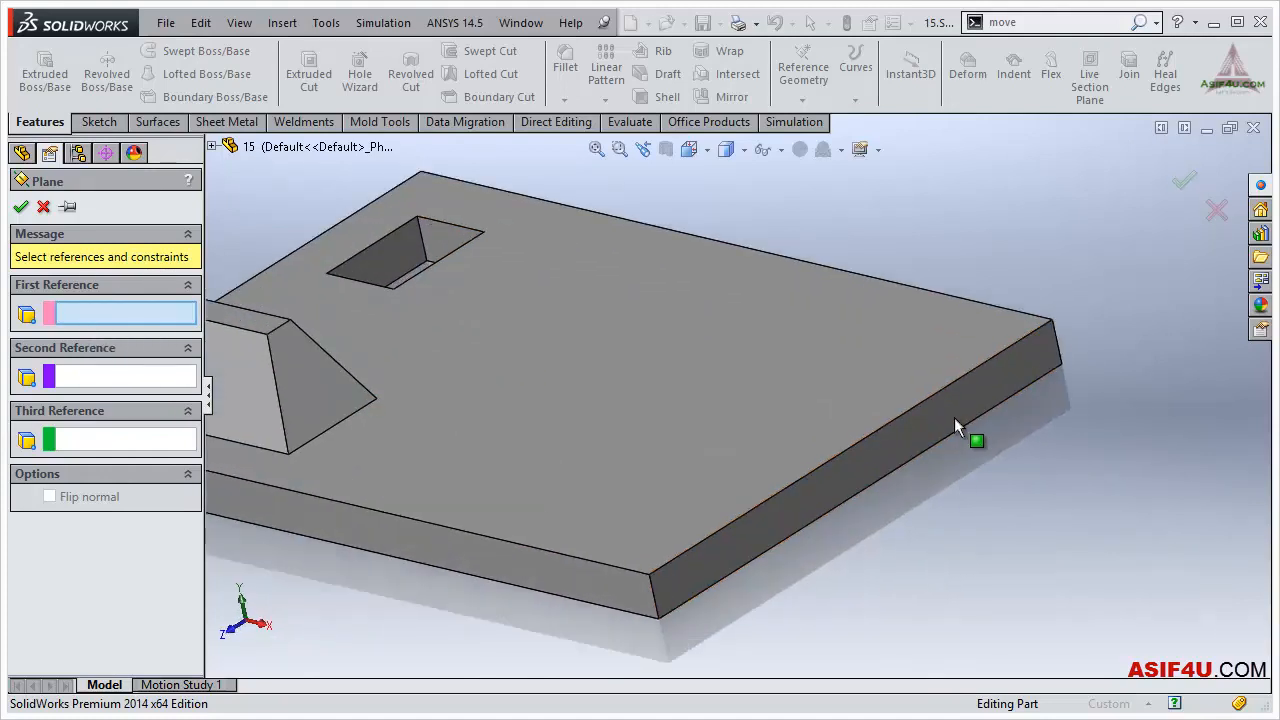
click(953, 414)
scroll(876, 300, up, 2)
scroll(873, 271, up, 3)
middle_drag(760, 278, 703, 446)
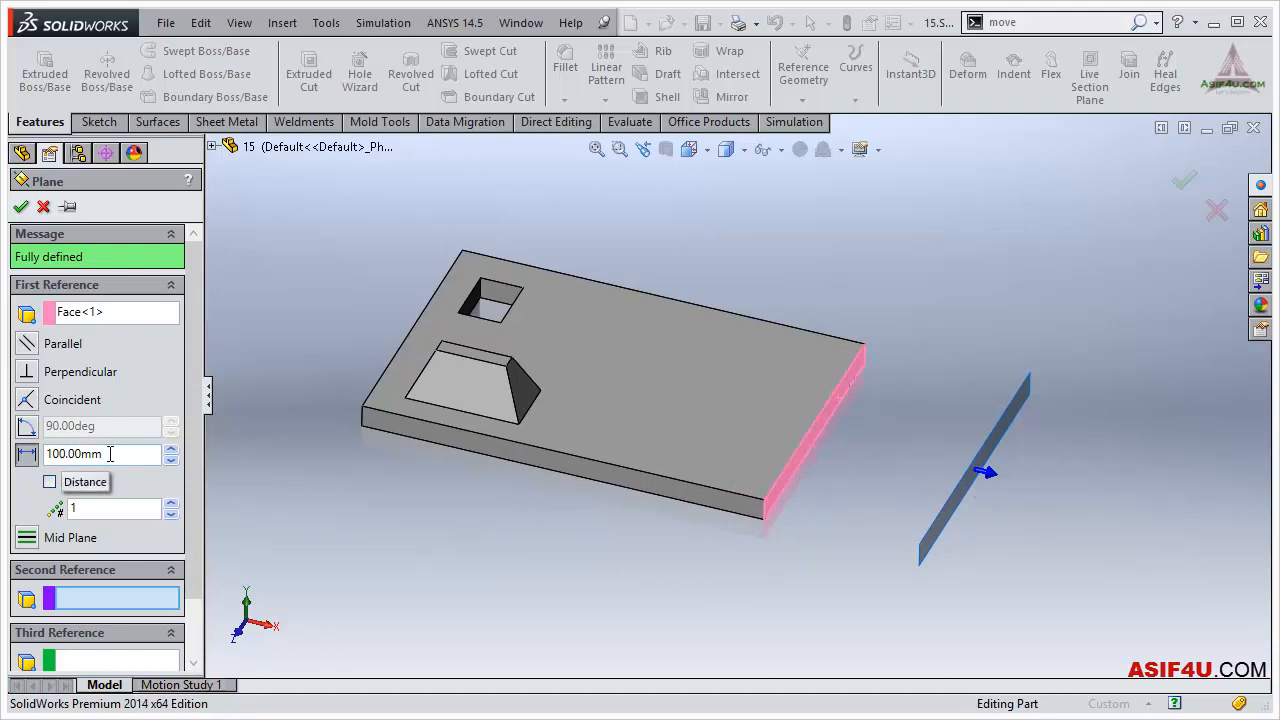
Step: Try a flipped 100 mm offset with four planes, and restore a single unflipped plane
click(50, 483)
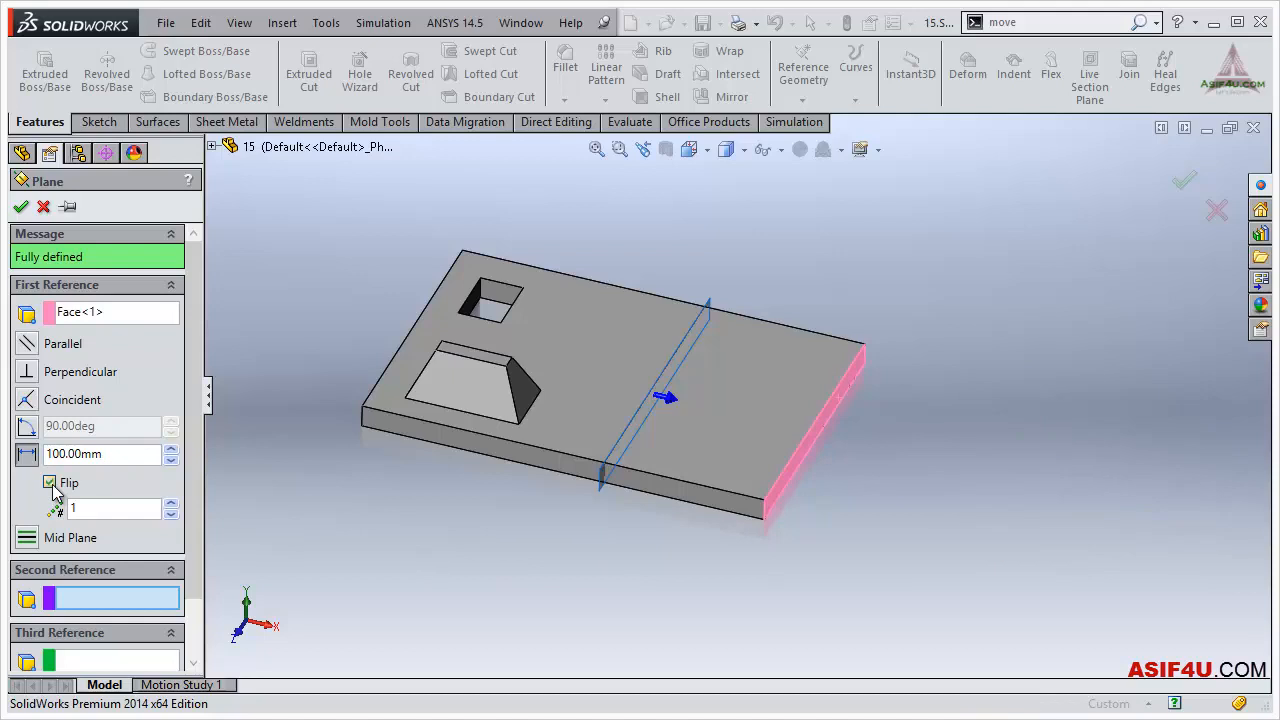
click(172, 505)
click(172, 505)
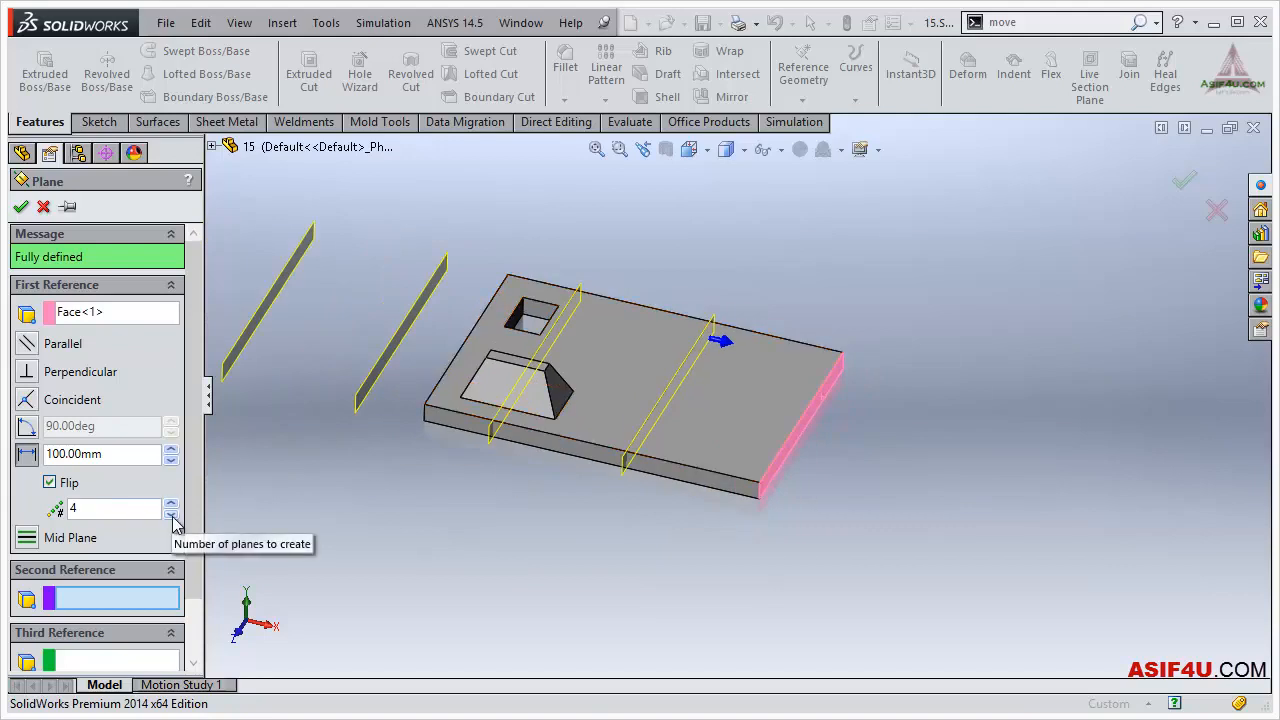
click(172, 515)
click(172, 515)
click(172, 515)
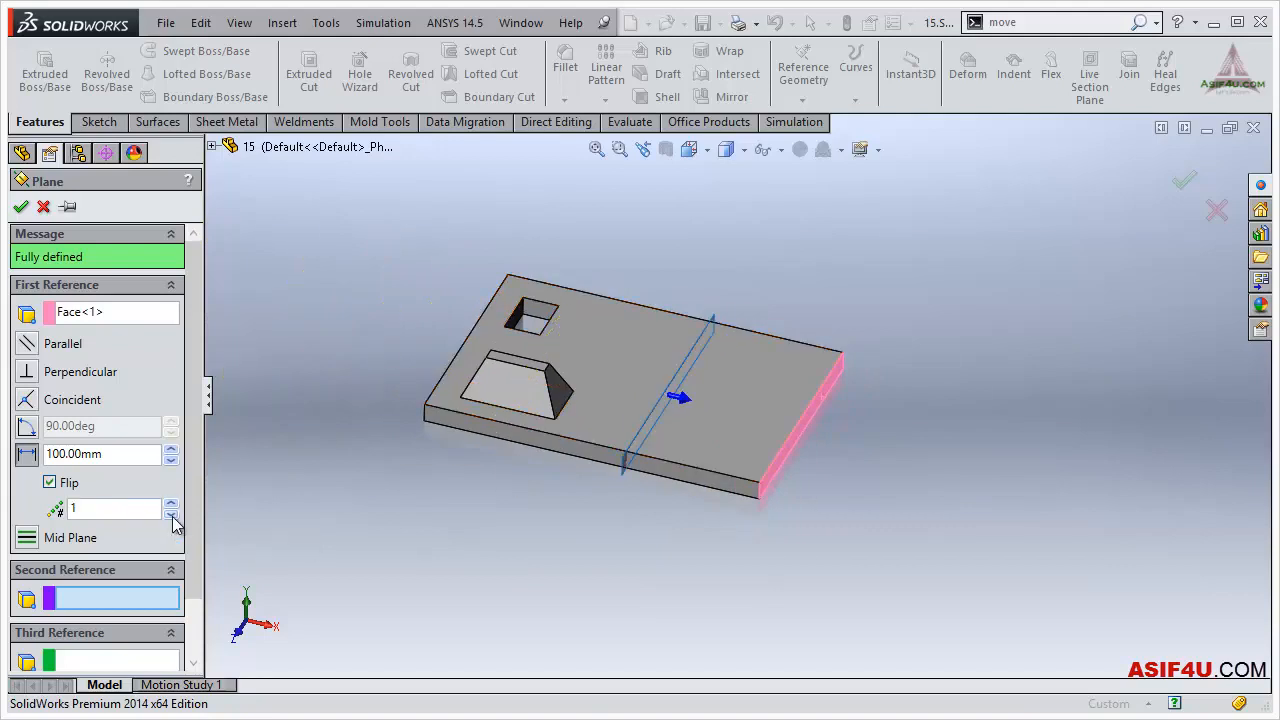
click(50, 483)
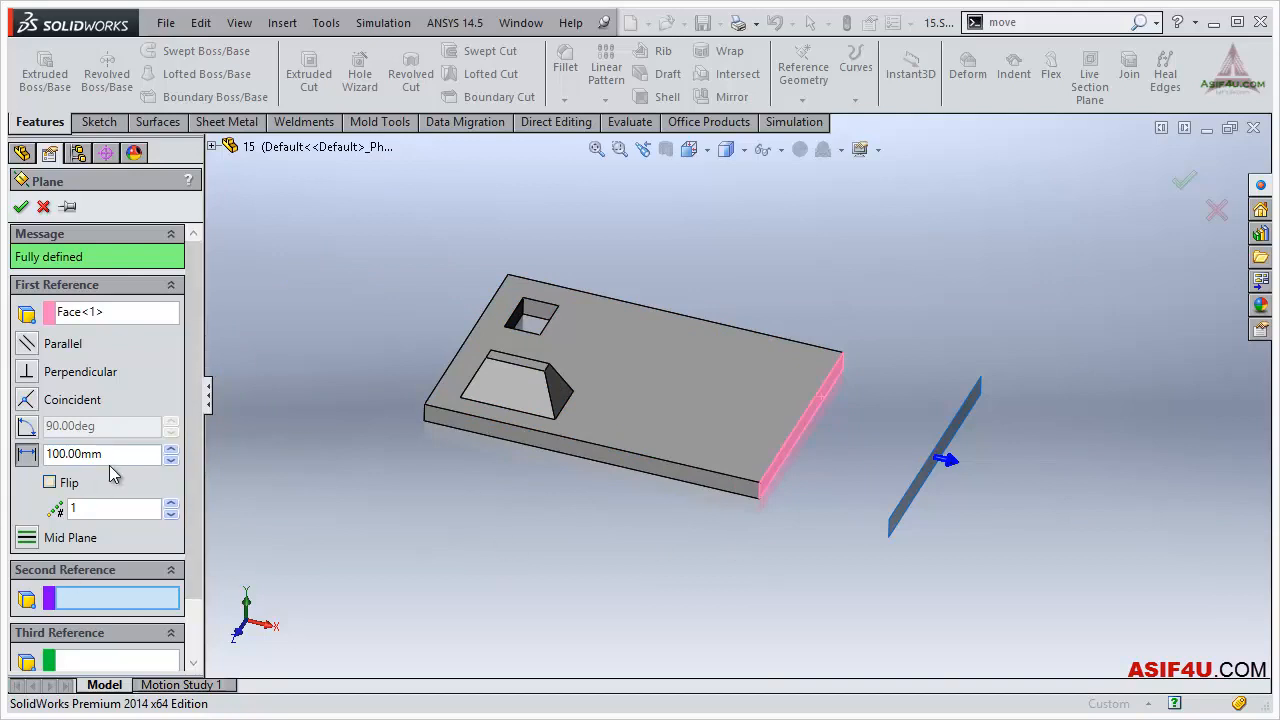
Step: Make the plane parallel to the end face and coincident with the midpoint of the plate's long top edge beside the boss
scroll(615, 434, down, 2)
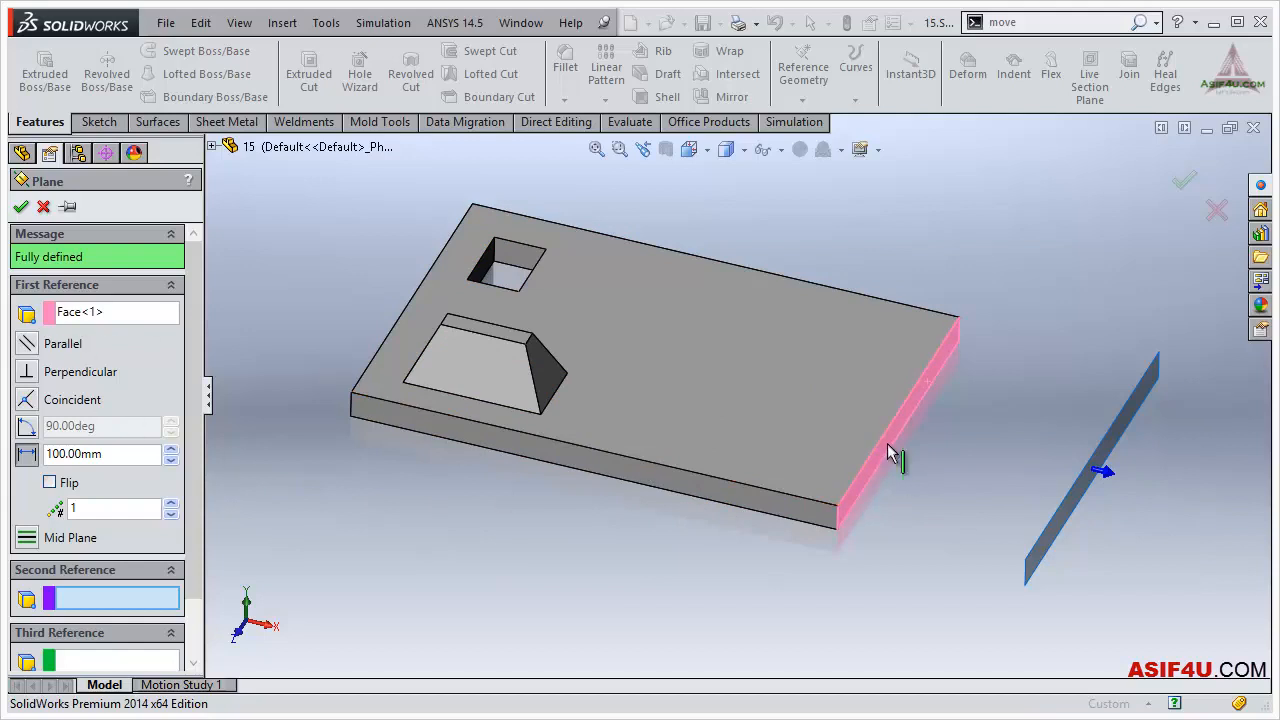
click(27, 346)
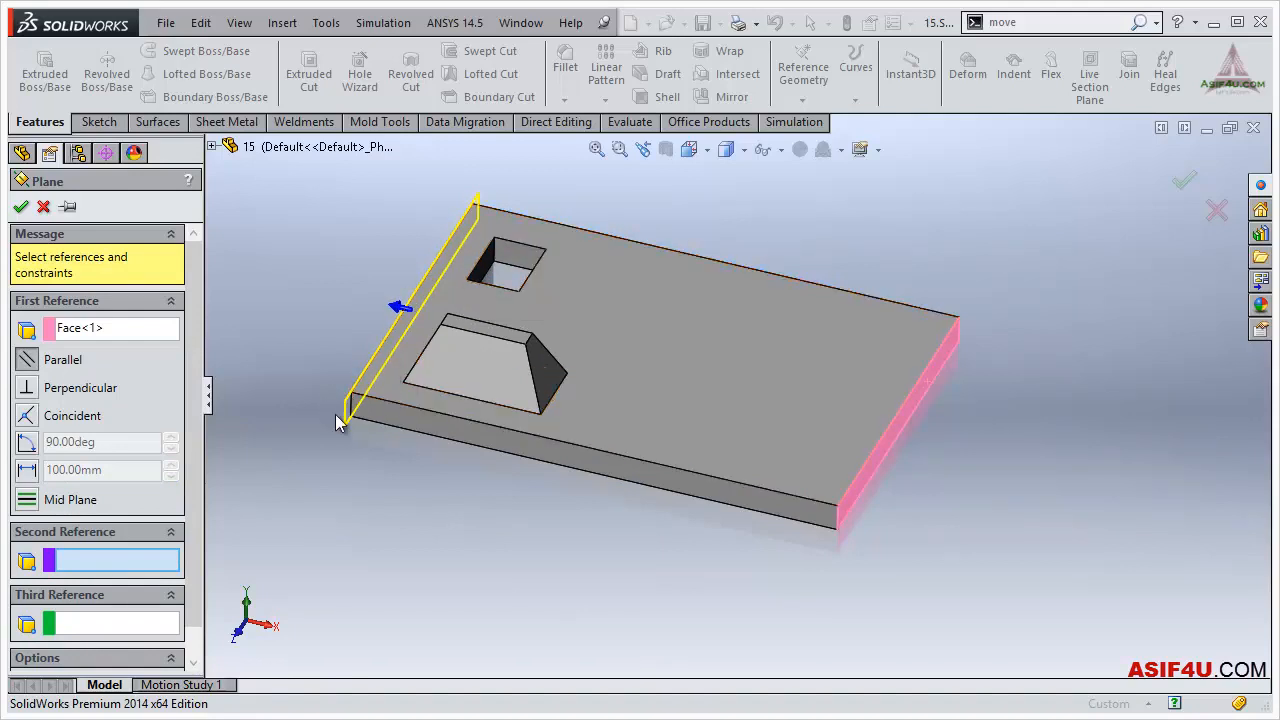
middle_drag(626, 343, 631, 290)
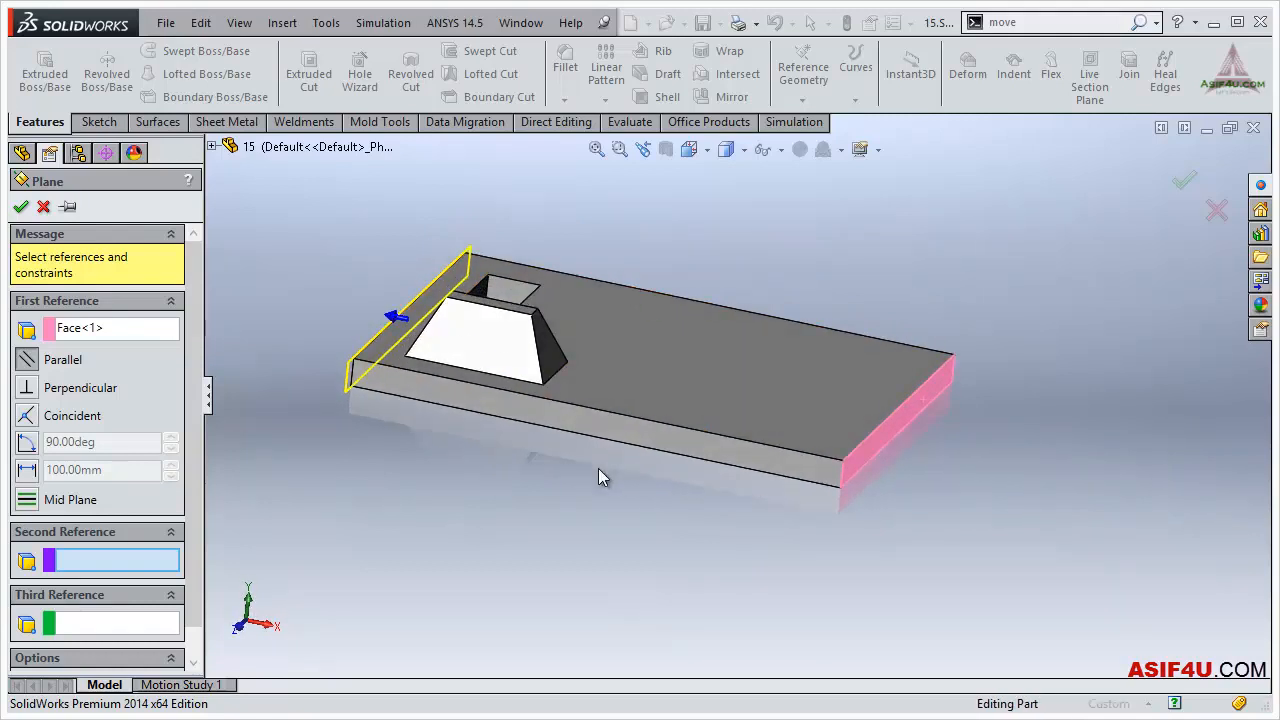
scroll(192, 444, down, 1)
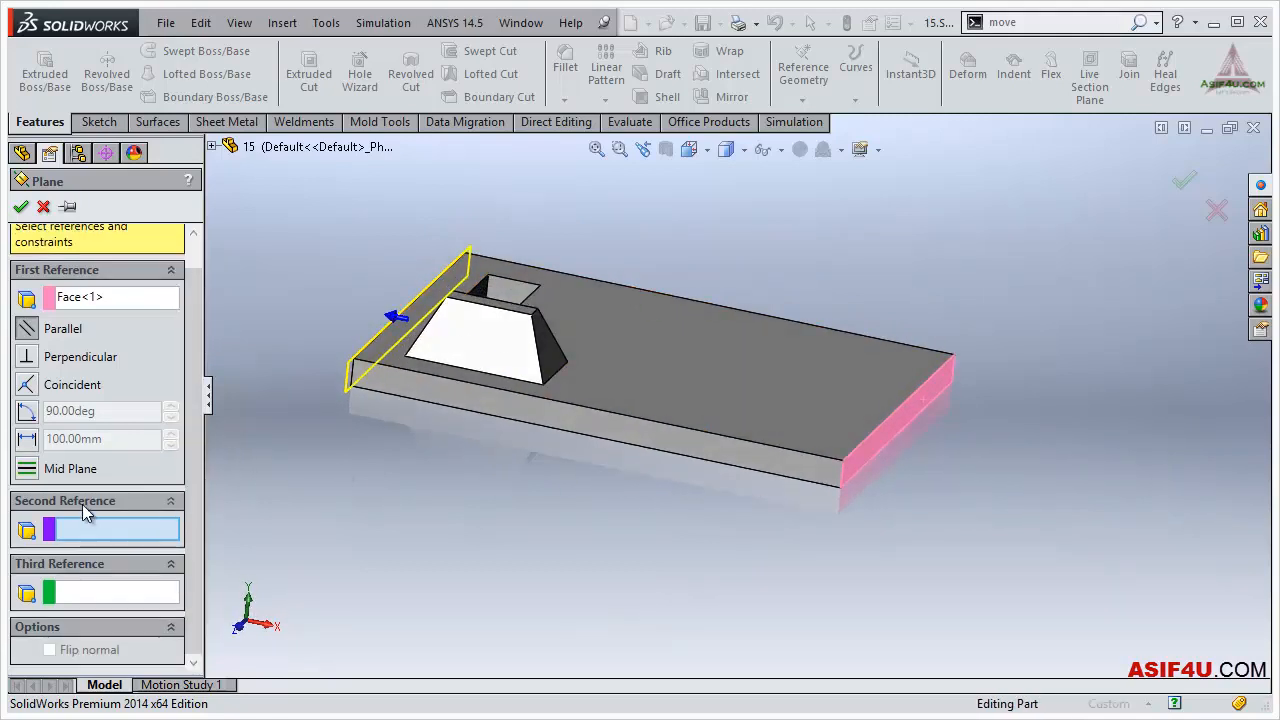
middle_drag(737, 309, 648, 402)
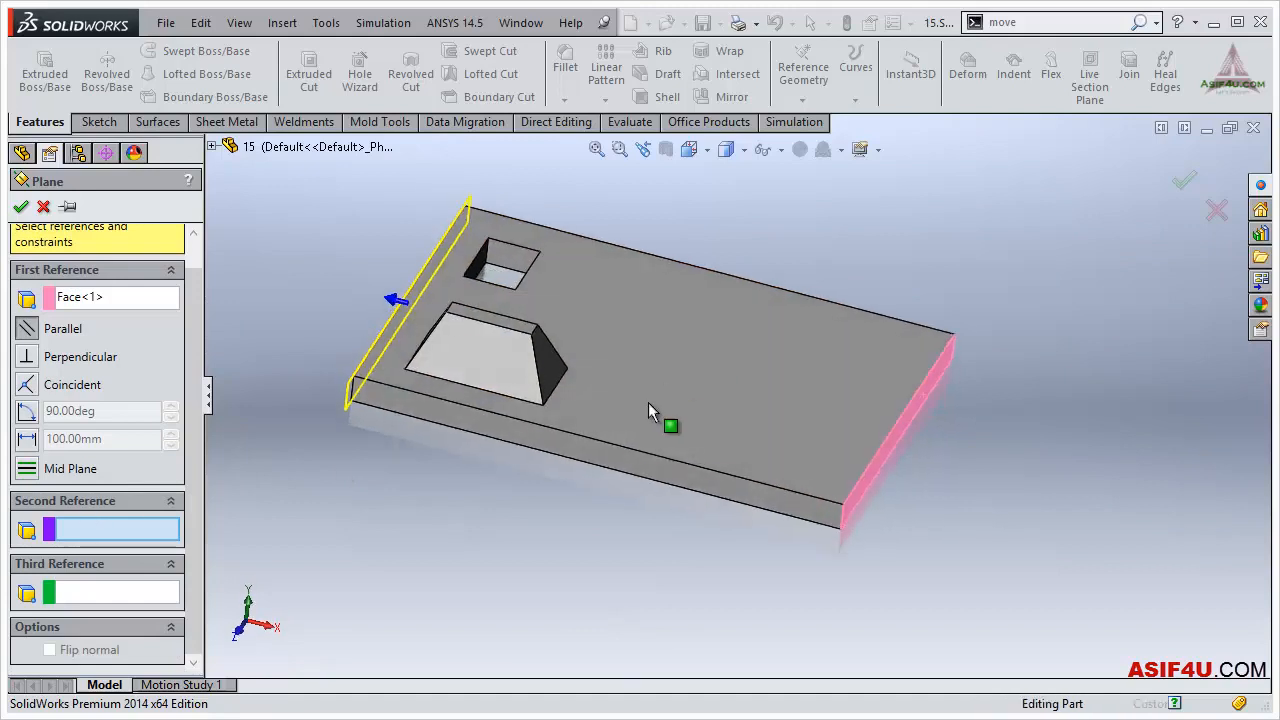
click(599, 442)
middle_drag(757, 283, 725, 250)
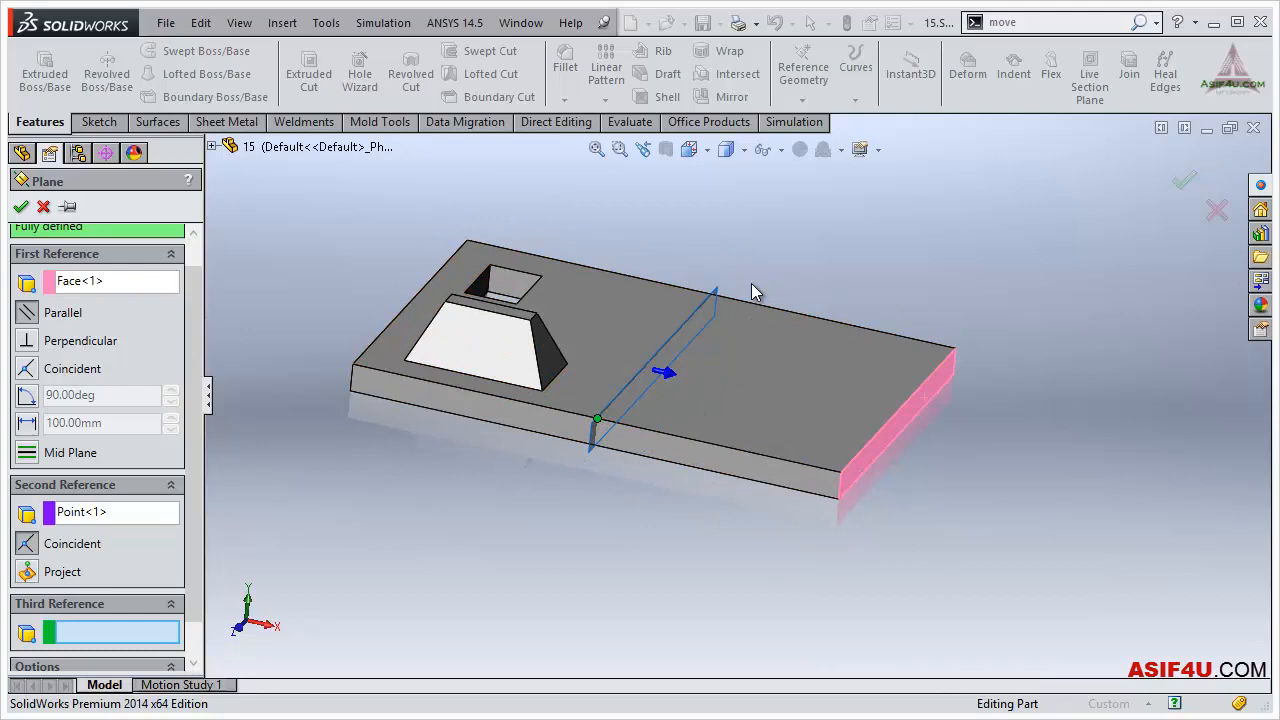
middle_drag(751, 283, 789, 257)
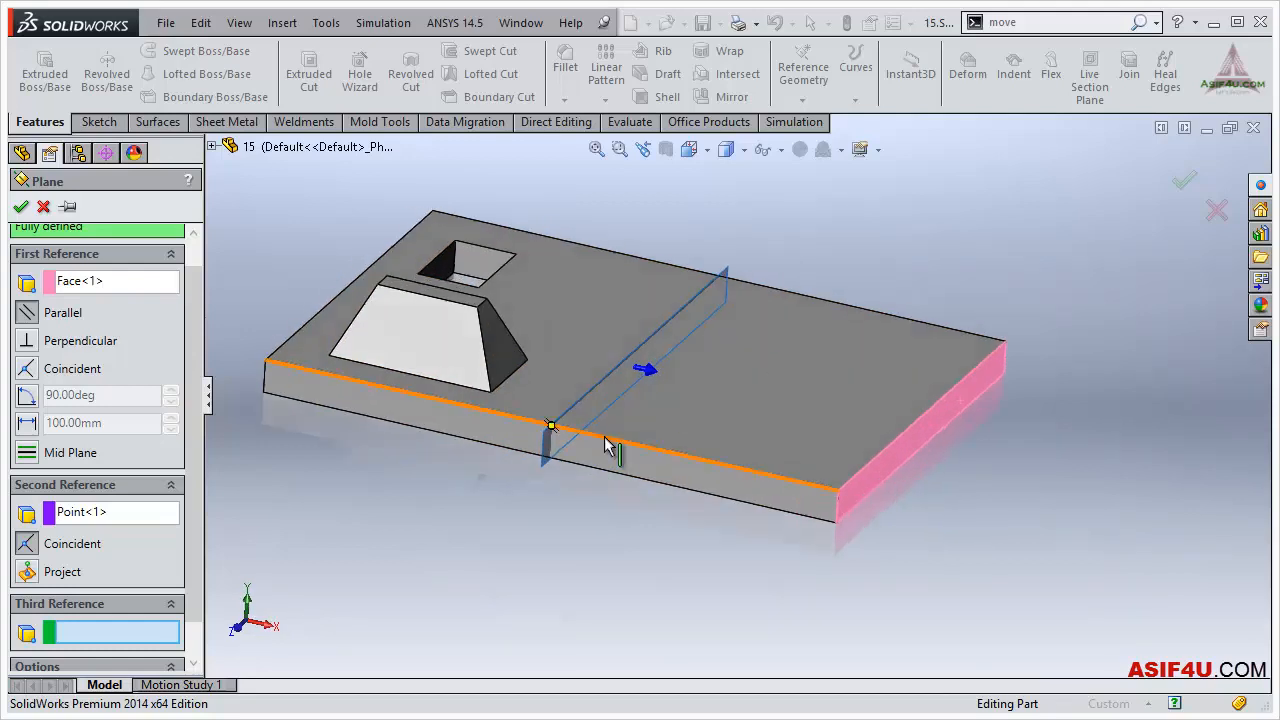
middle_drag(654, 380, 619, 321)
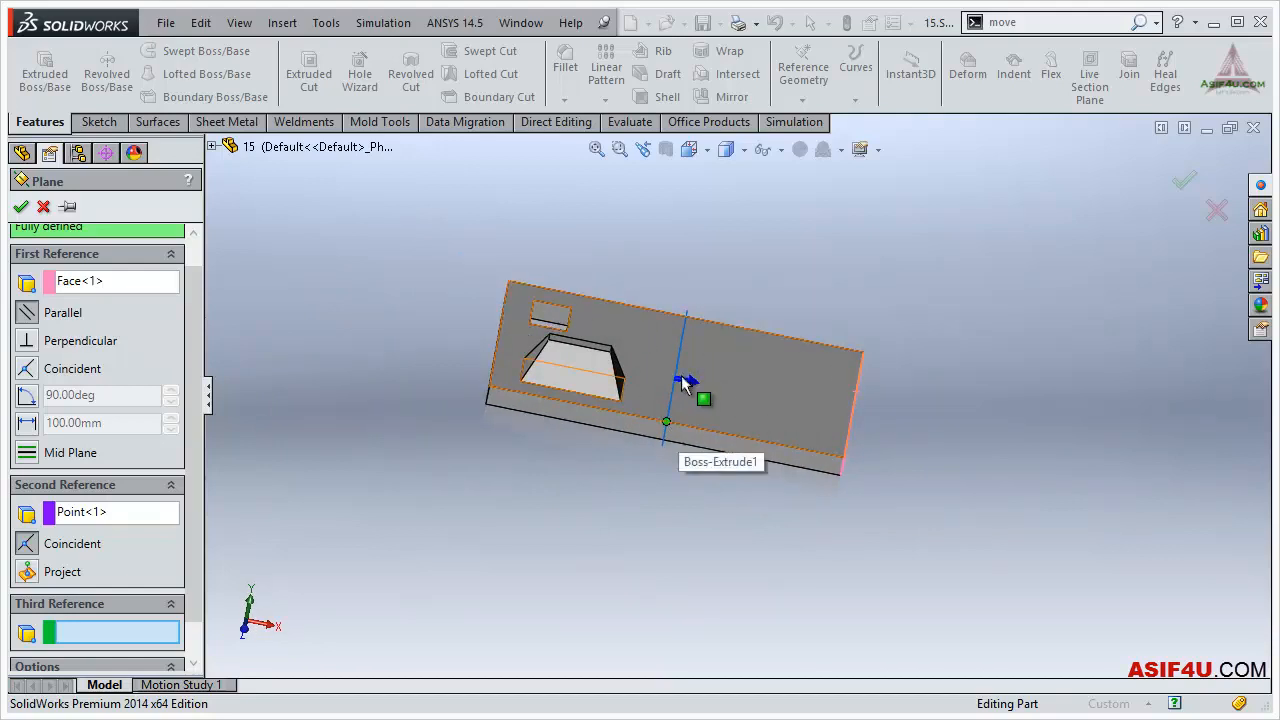
middle_drag(680, 380, 644, 377)
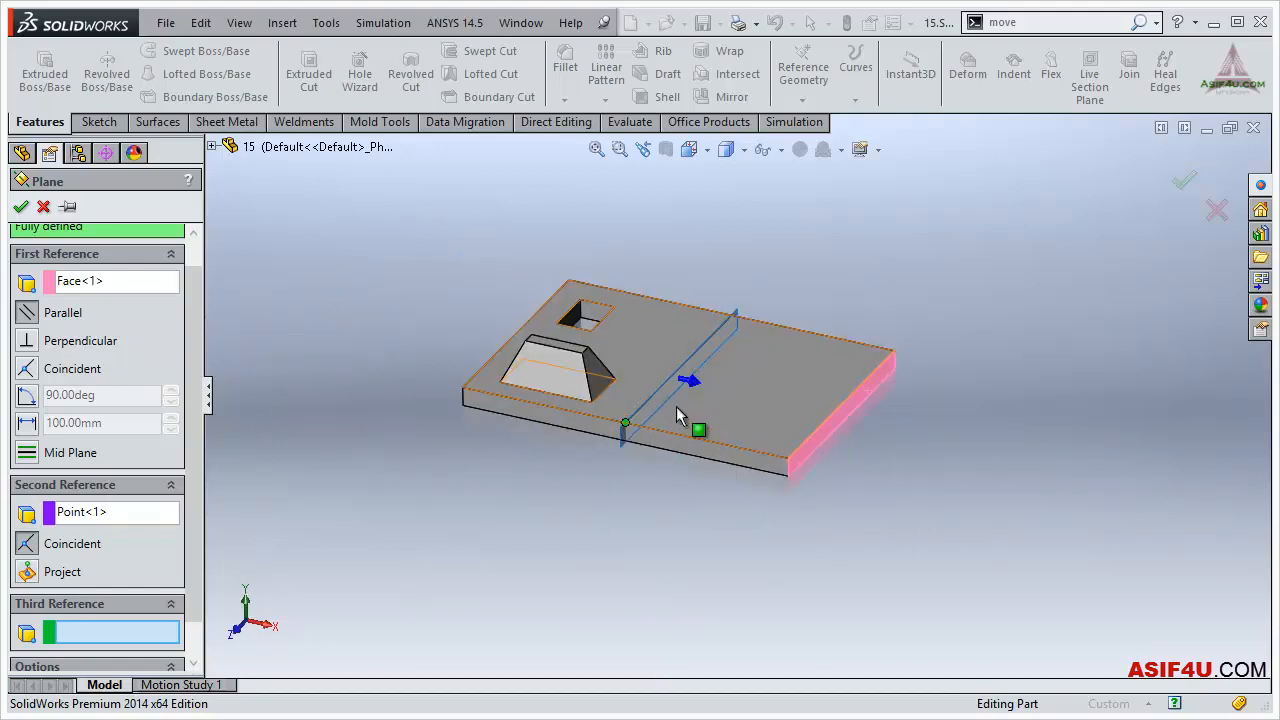
click(20, 206)
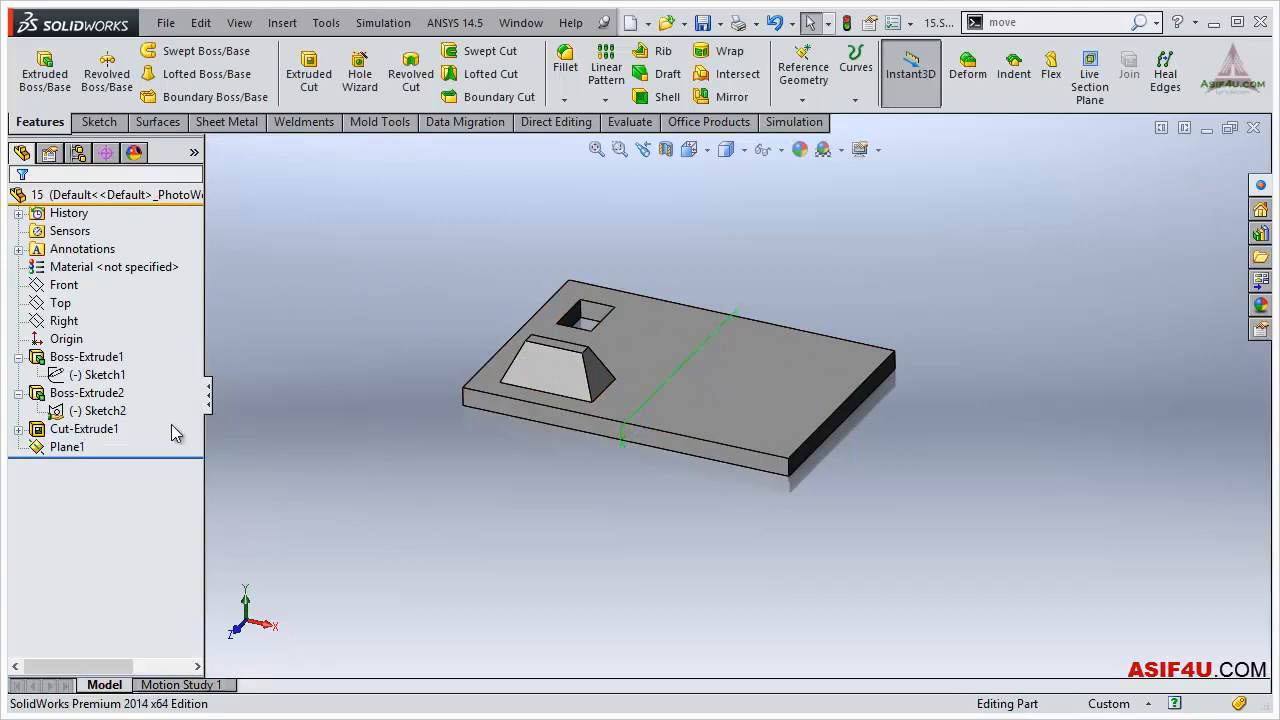
Step: Roll the feature history back to before Plane1 and start a new reference plane from the same plate end face
drag(196, 458, 196, 445)
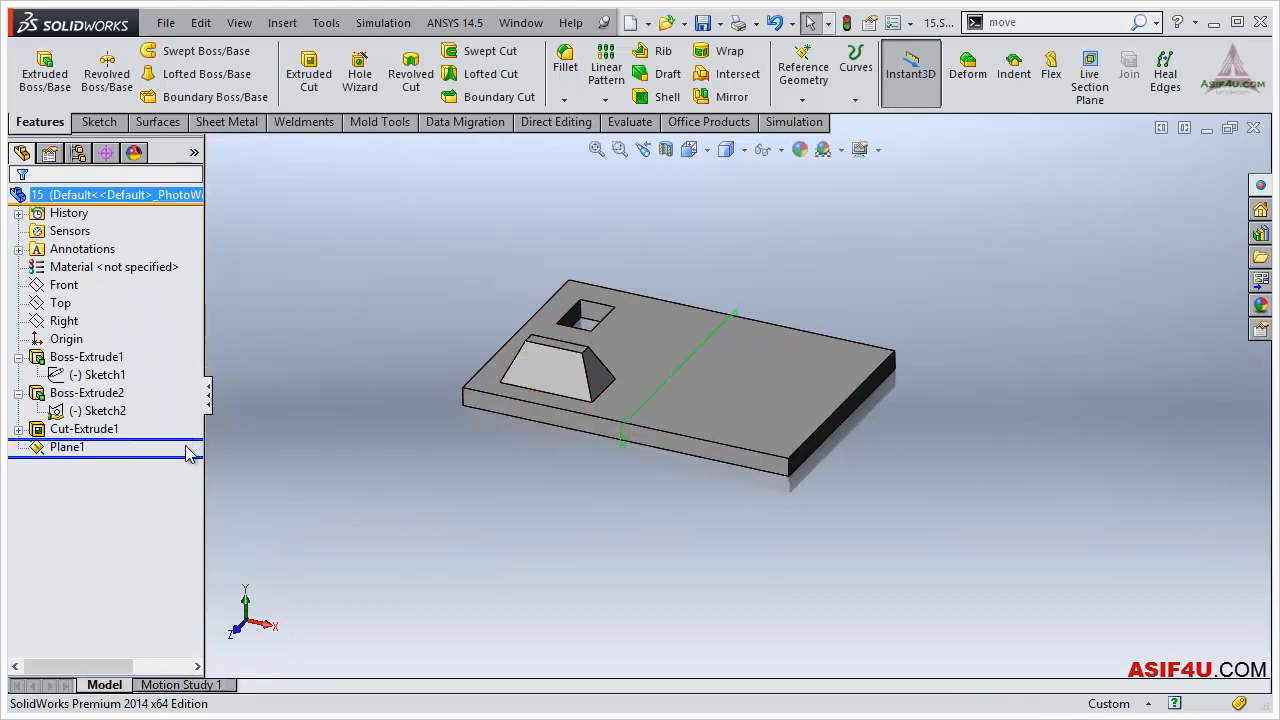
click(803, 72)
click(828, 119)
scroll(474, 315, down, 1)
scroll(917, 412, down, 3)
middle_drag(913, 413, 879, 396)
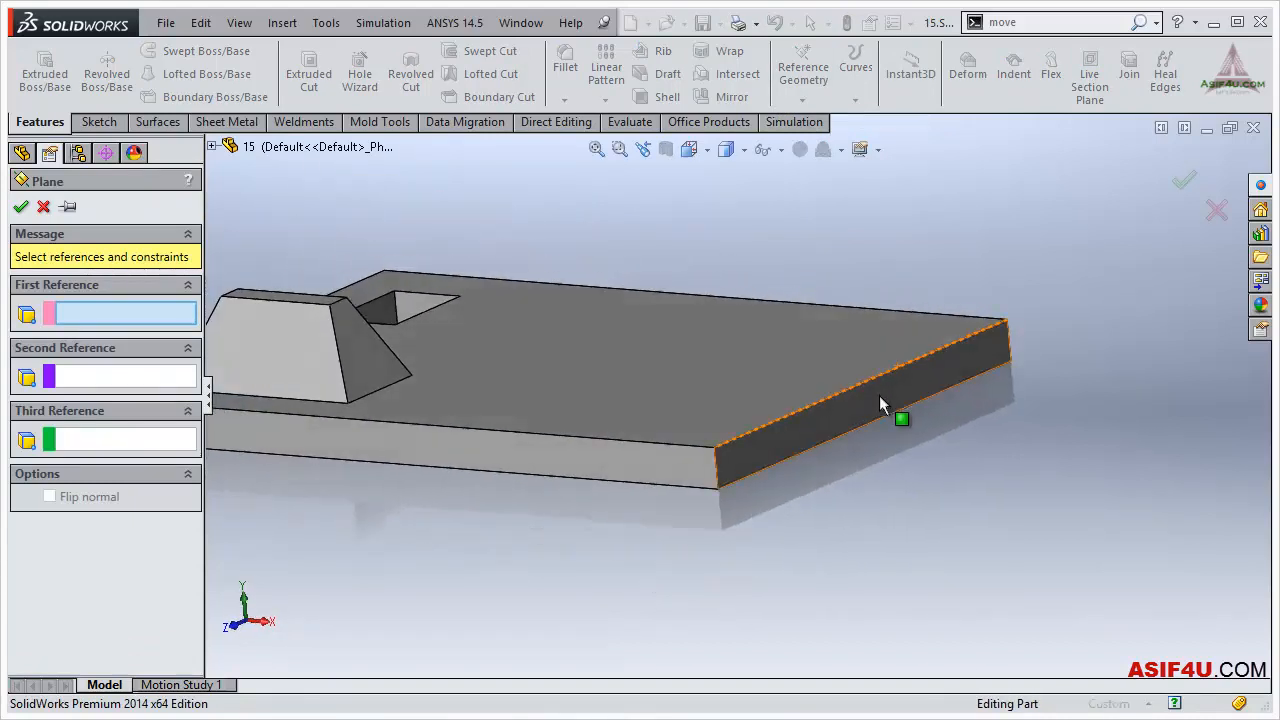
click(879, 397)
Step: Use the plate's opposite end face as the second reference to create a mid plane between both ends
scroll(600, 355, up, 3)
middle_drag(586, 346, 721, 376)
scroll(612, 404, down, 4)
middle_drag(869, 364, 1072, 390)
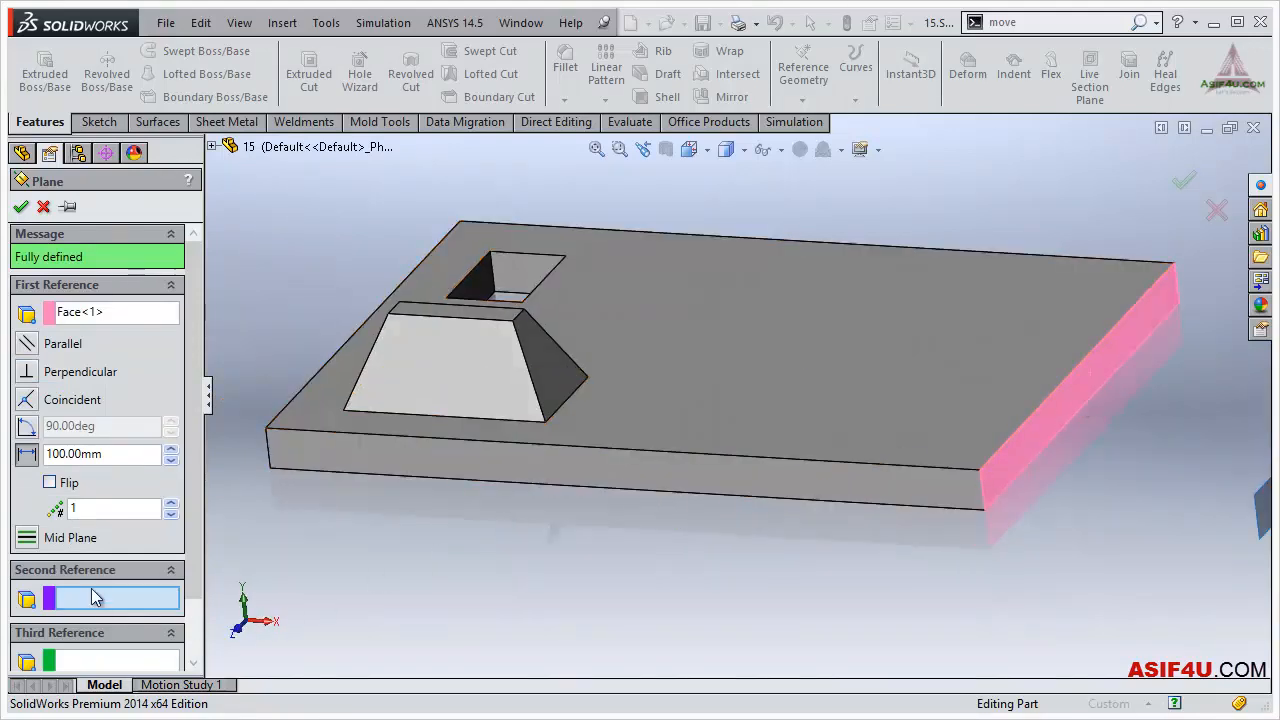
scroll(585, 297, up, 4)
middle_drag(589, 296, 674, 335)
scroll(654, 330, down, 6)
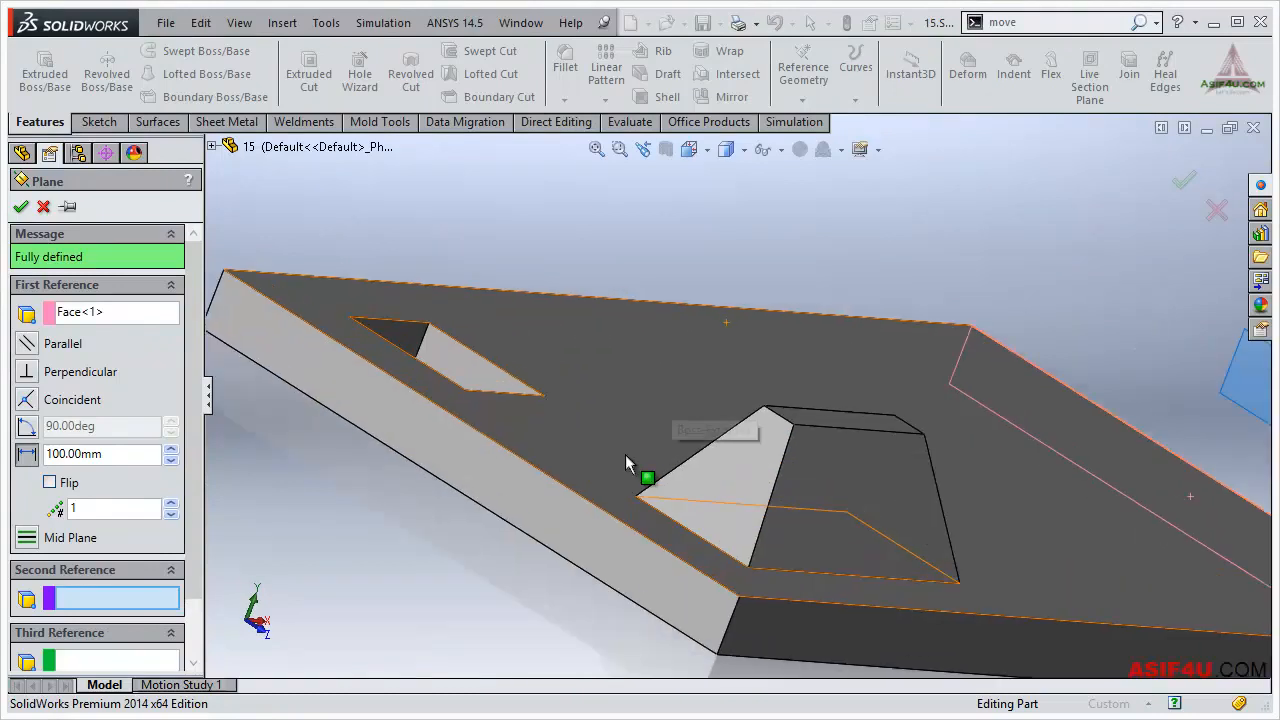
click(572, 520)
scroll(822, 384, up, 5)
middle_drag(822, 384, 687, 524)
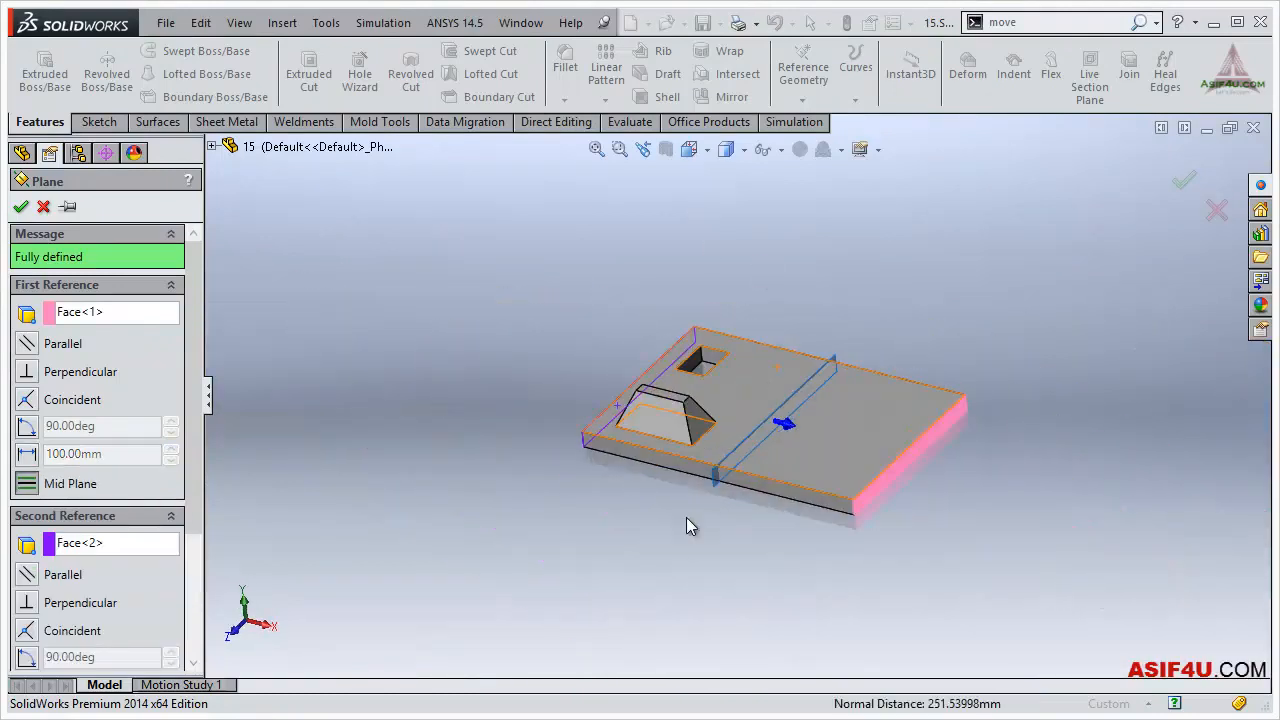
scroll(470, 420, down, 3)
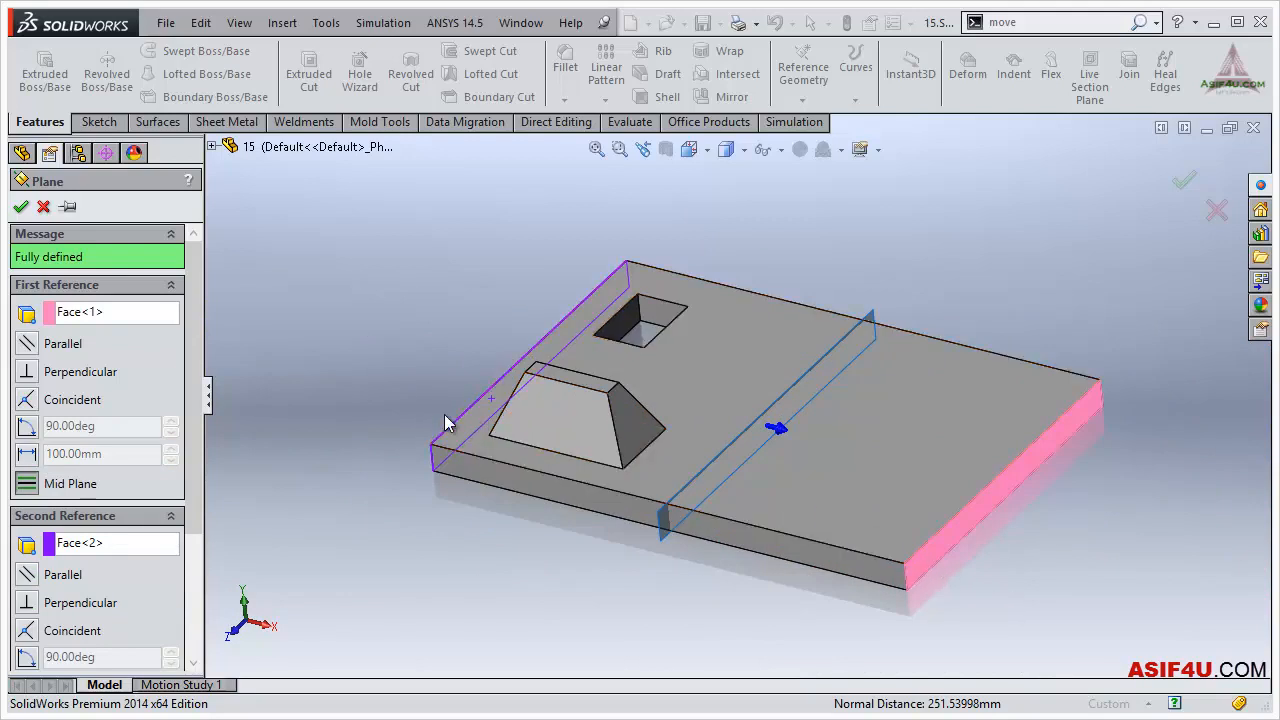
middle_drag(765, 348, 803, 333)
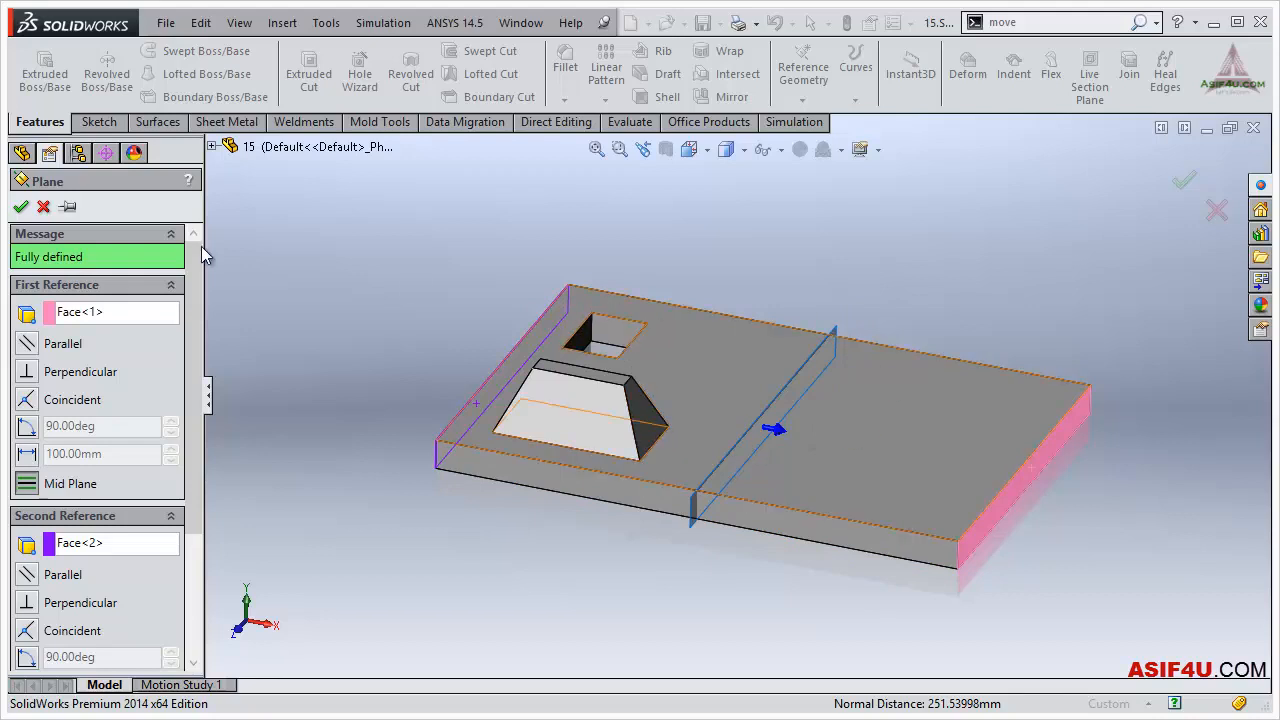
click(20, 206)
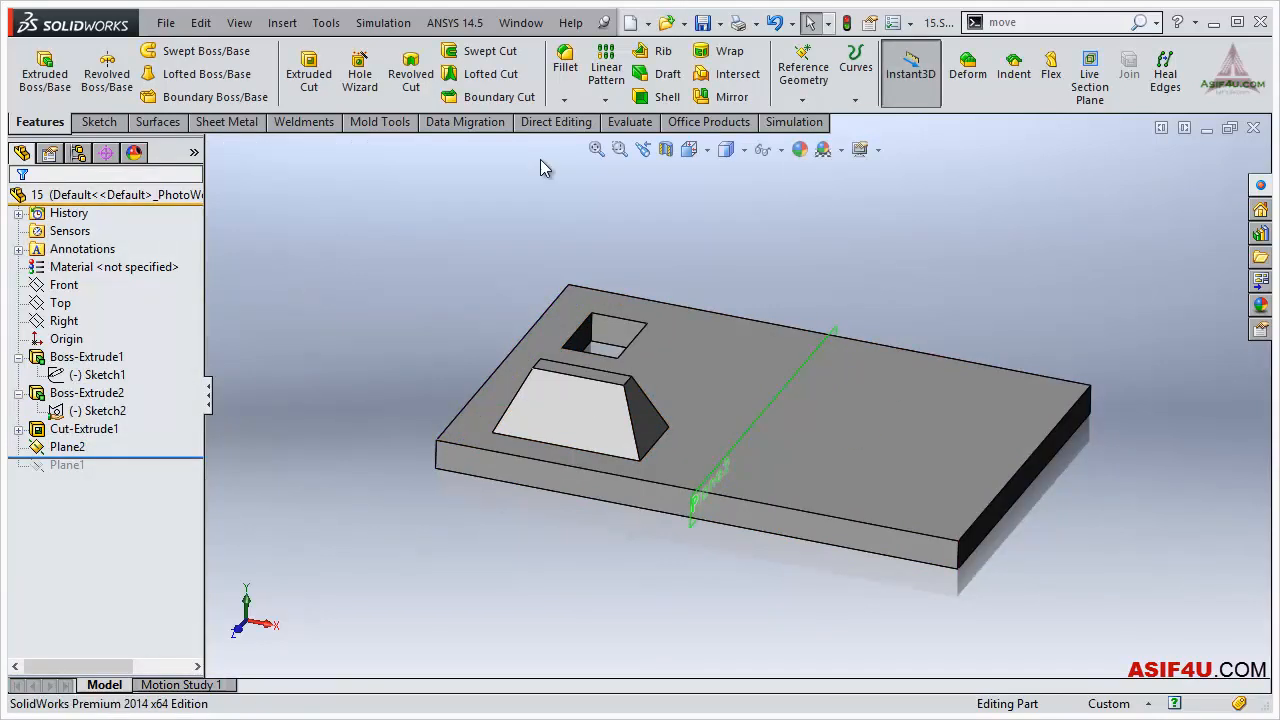
Step: Mirror the tapered boss about Plane2 onto the other half of the plate
click(605, 99)
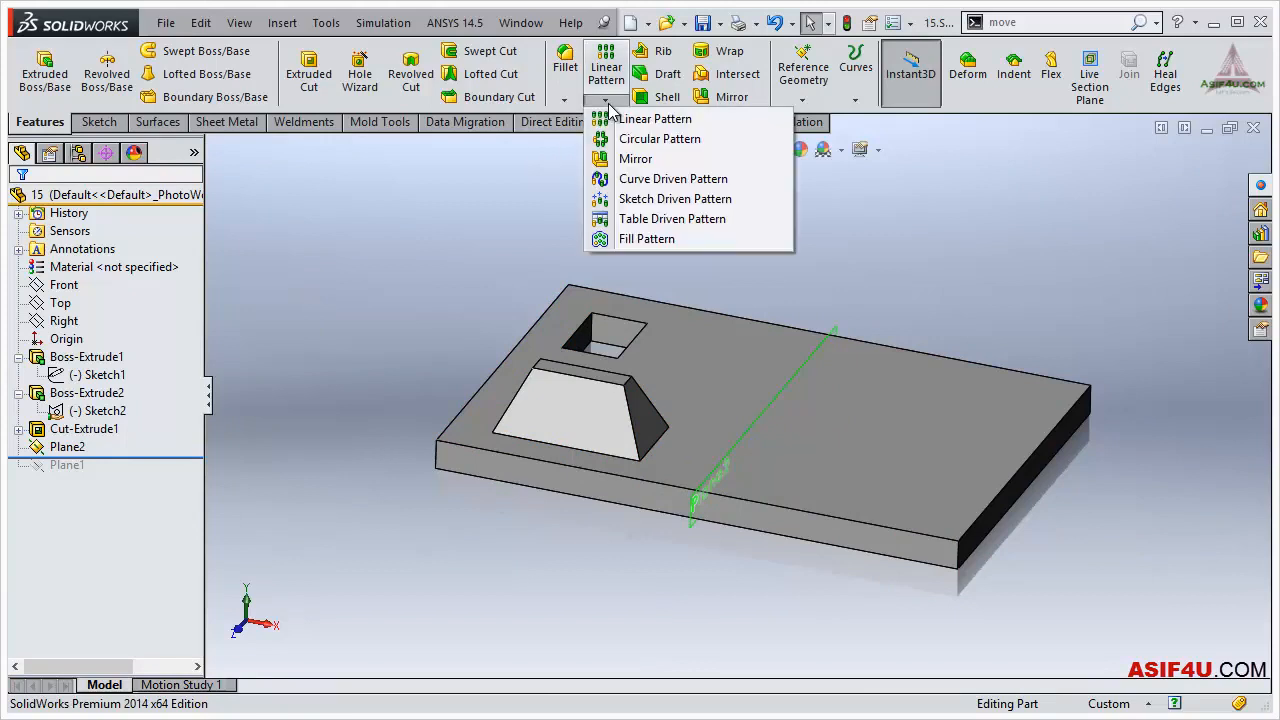
click(630, 158)
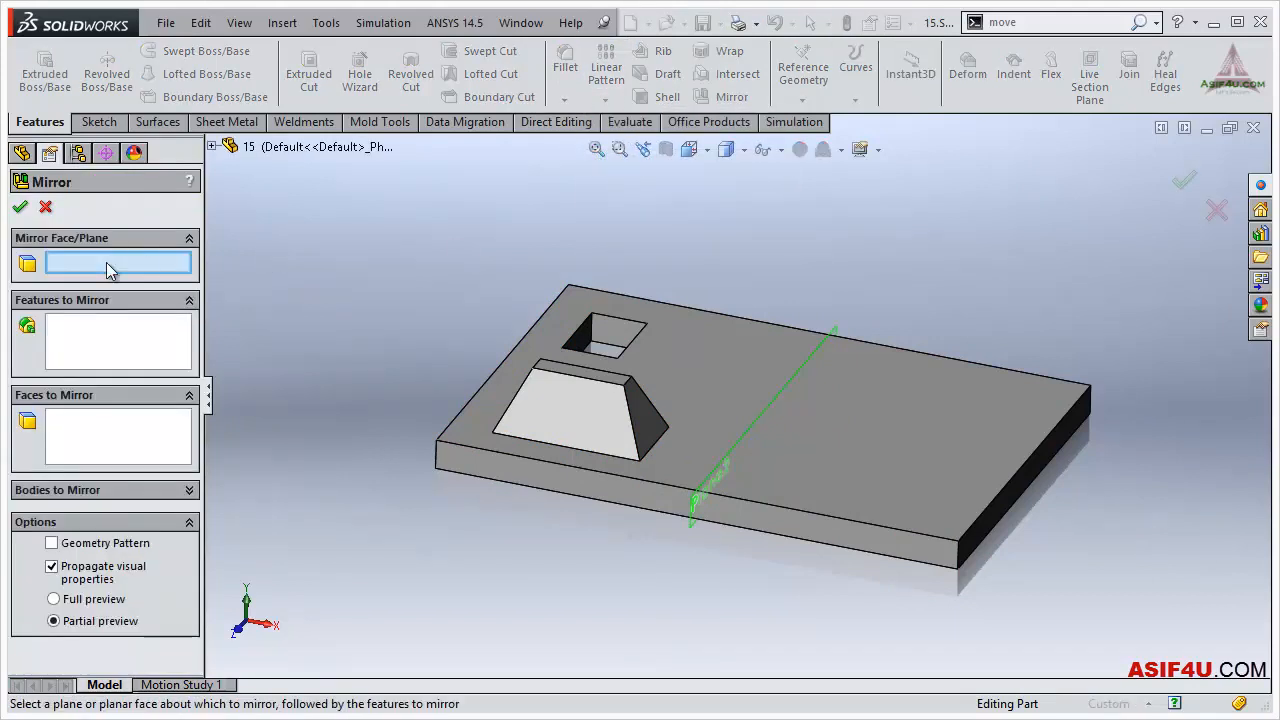
click(826, 348)
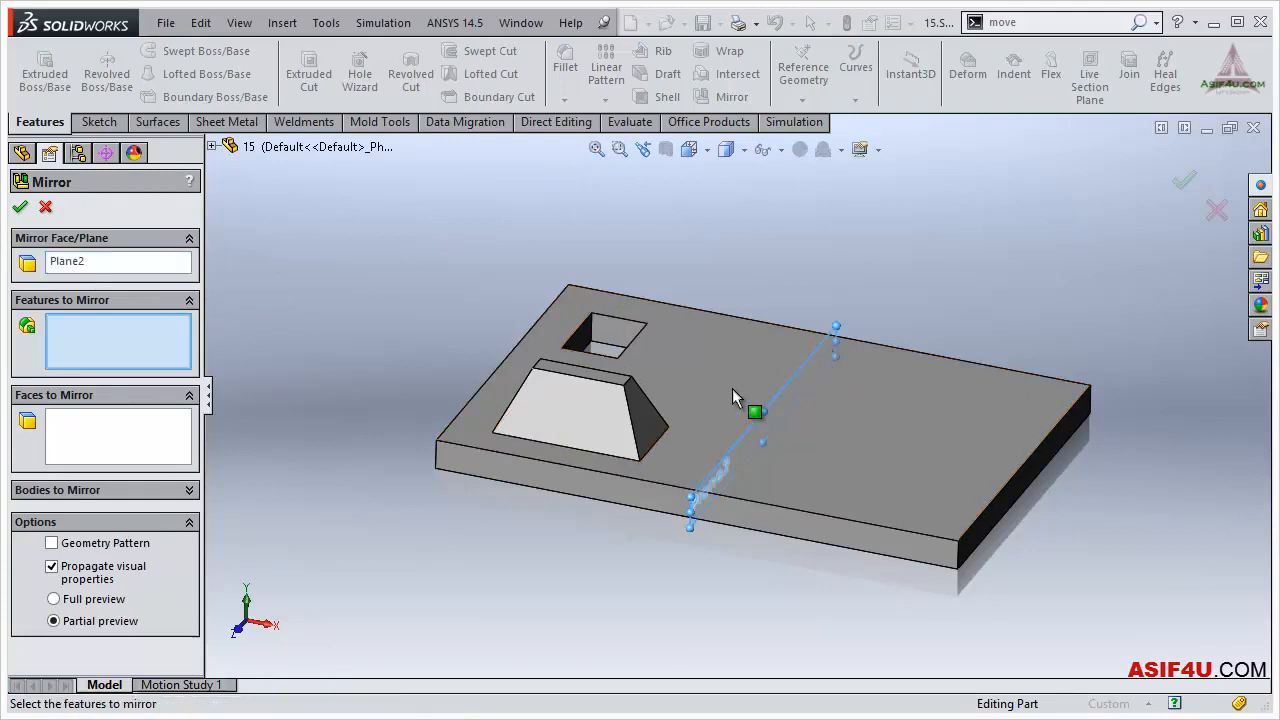
click(568, 430)
right_click(406, 408)
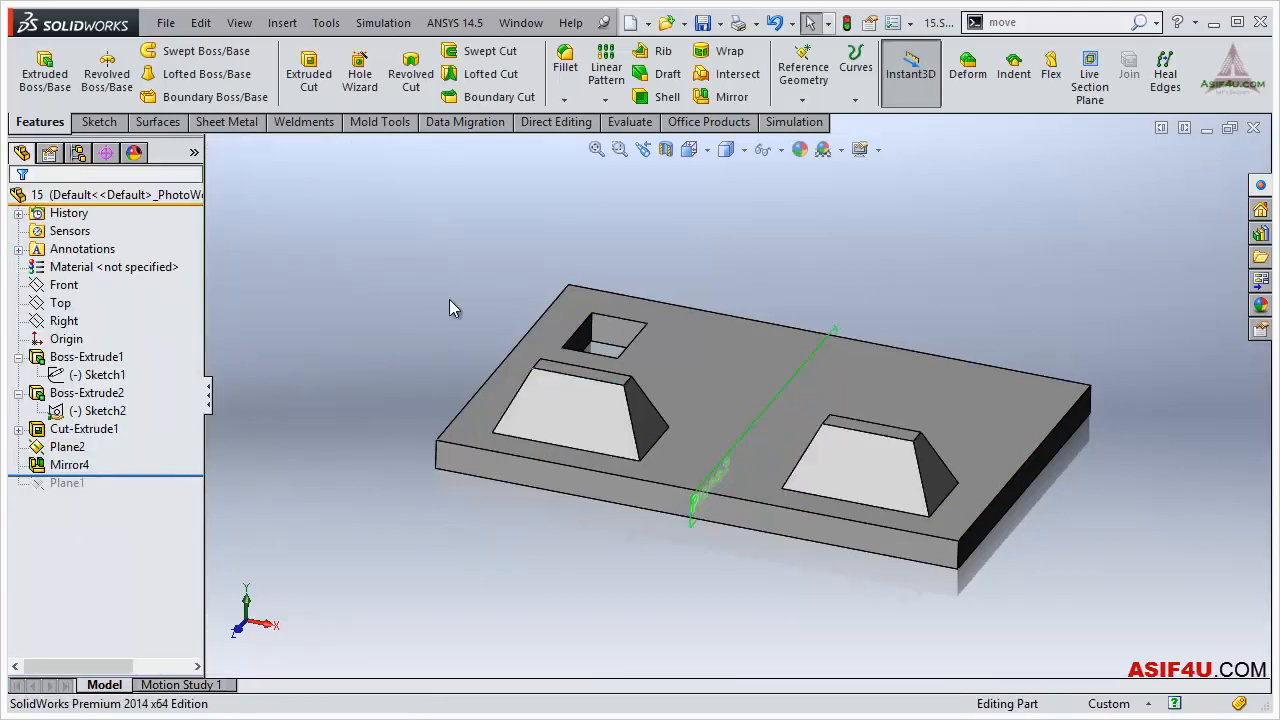
middle_drag(449, 299, 453, 275)
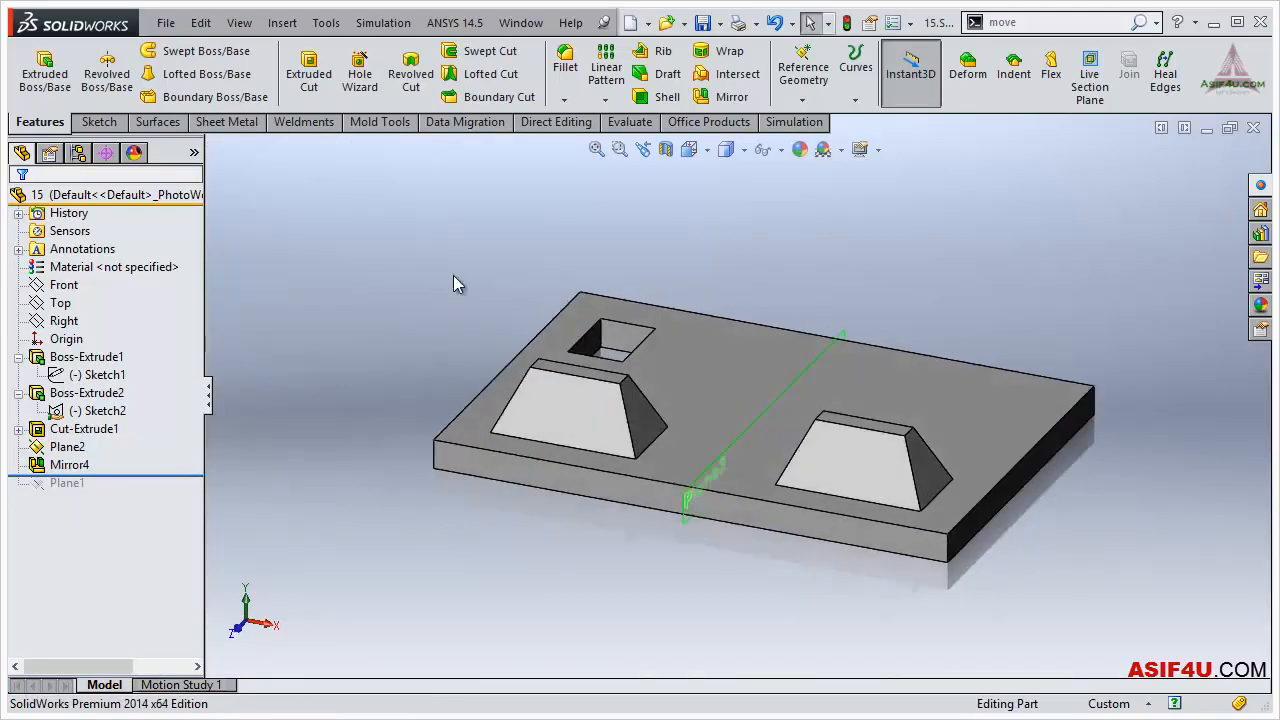